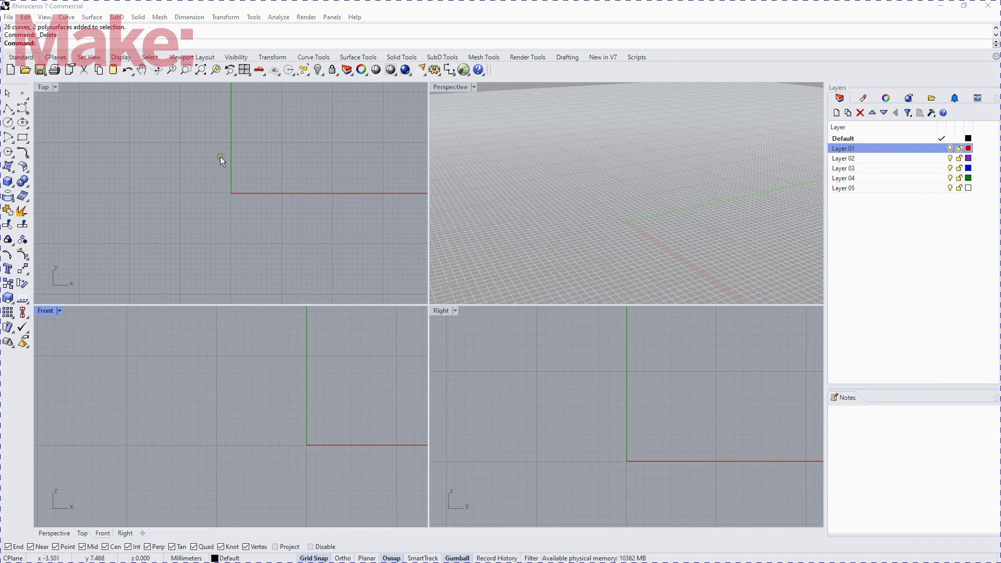
Step: Start a new polyline in the emptied viewports
left_click(9, 110)
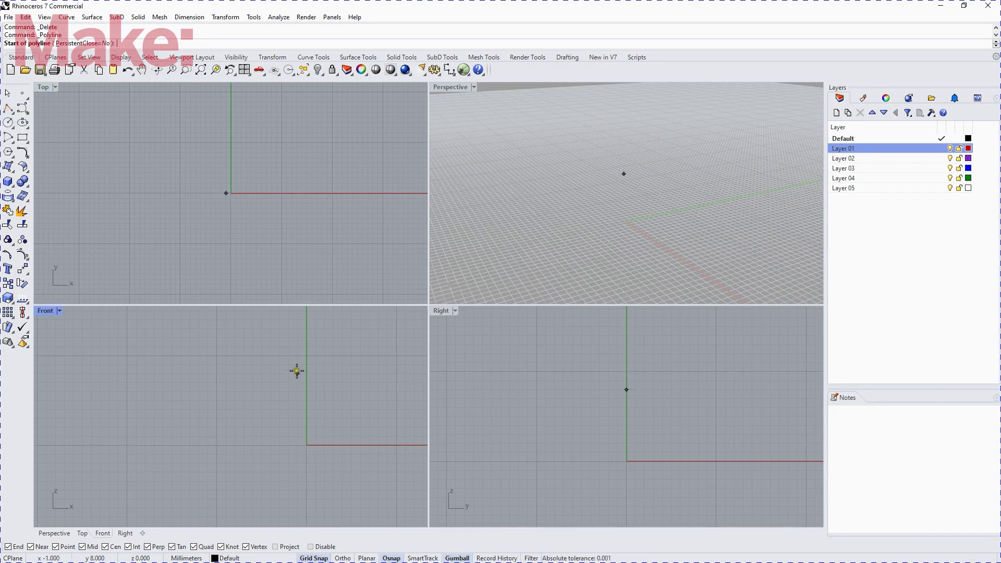
Step: Draw the closed flag polyline from the origin: 10 up, corners at x=-15, chevron point at x=-10, z=5
left_click(306, 445)
left_click(307, 358)
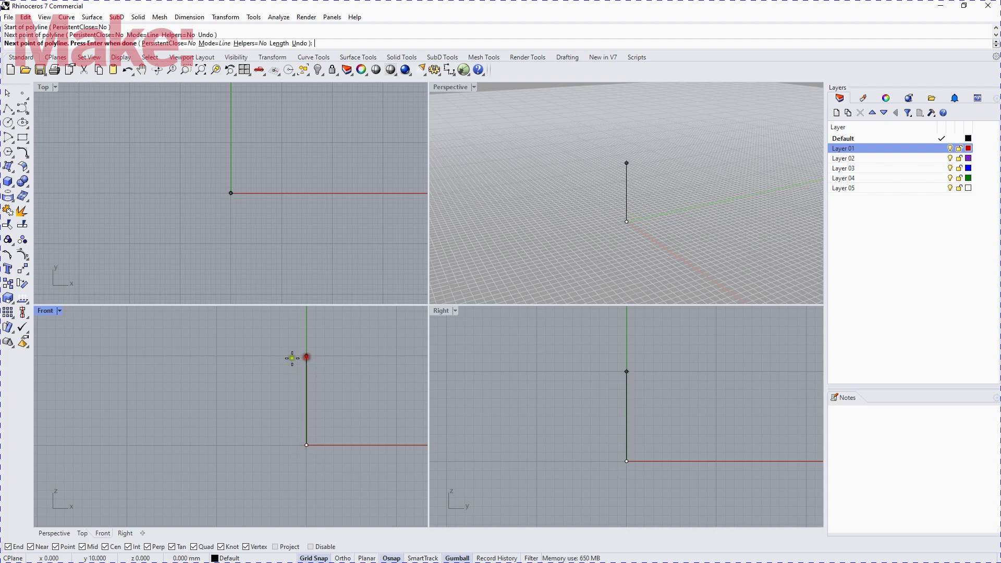
left_click(173, 356)
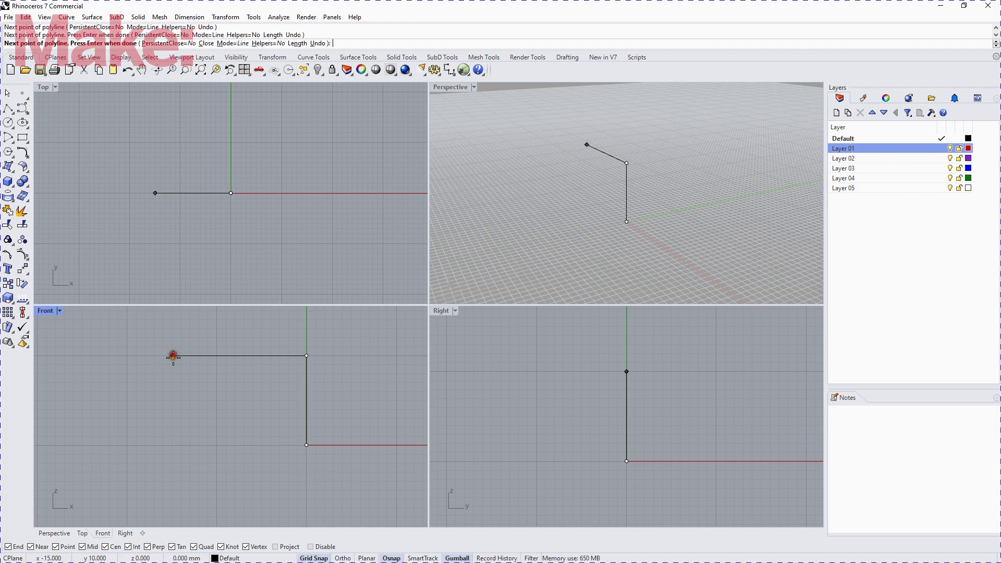
left_click(216, 399)
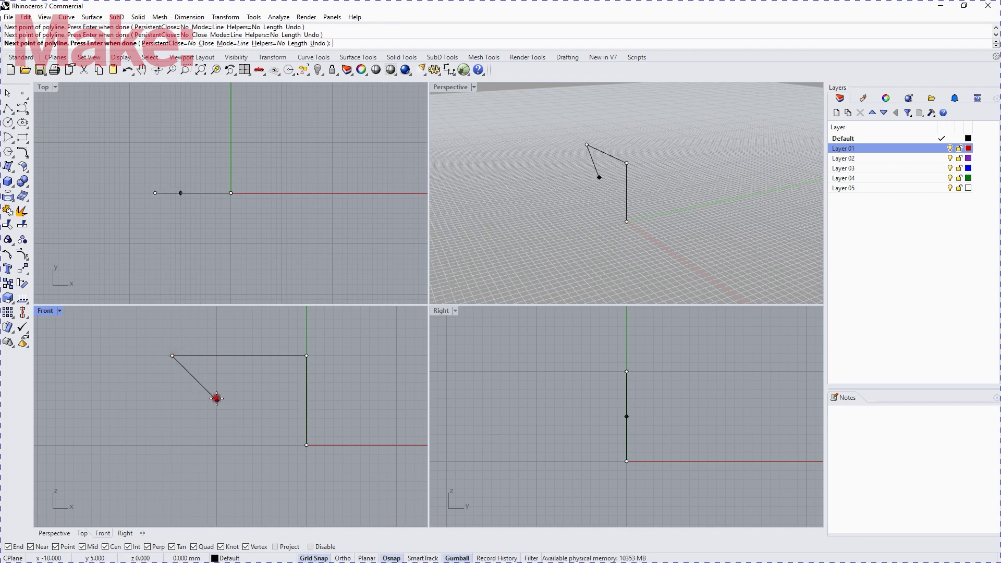
left_click(173, 445)
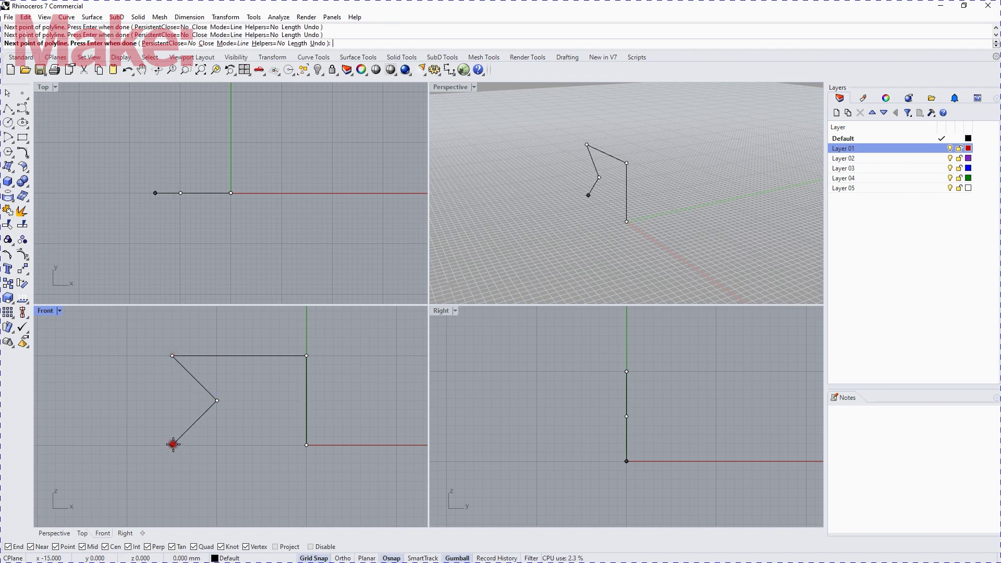
left_click(306, 445)
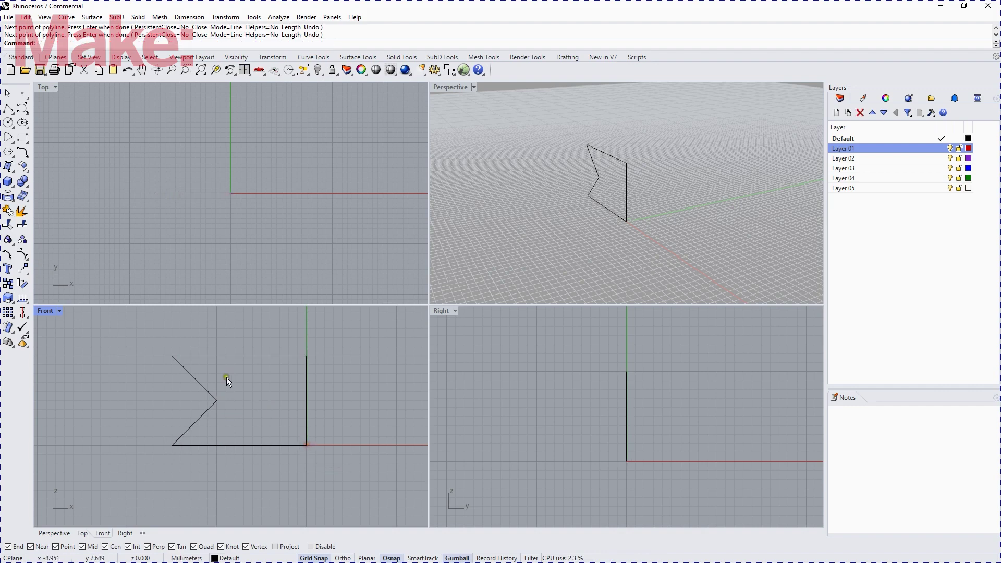
Step: Draw a second closed polyline from x=-20 that wraps the flag's chevron notch
key("Return")
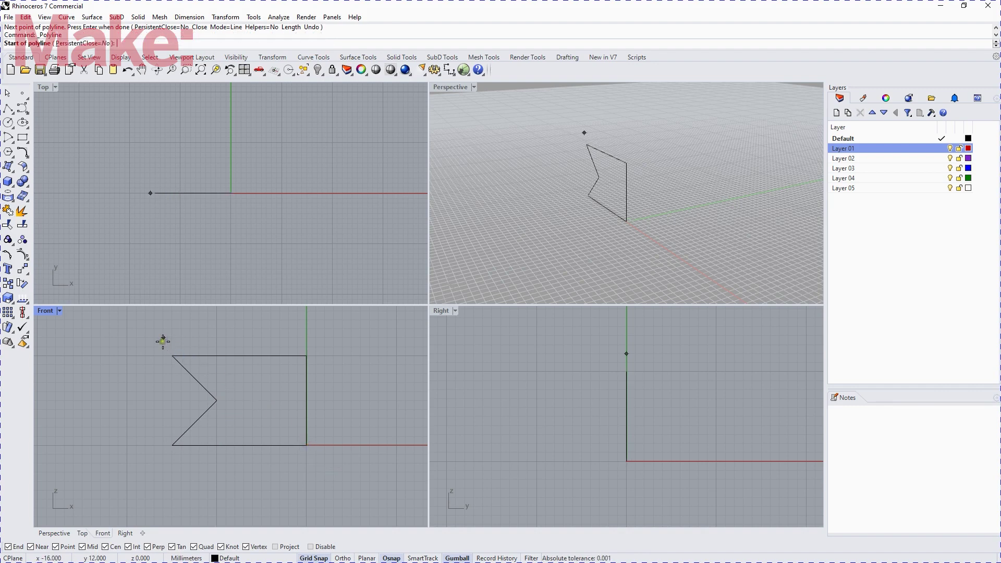
left_click(128, 356)
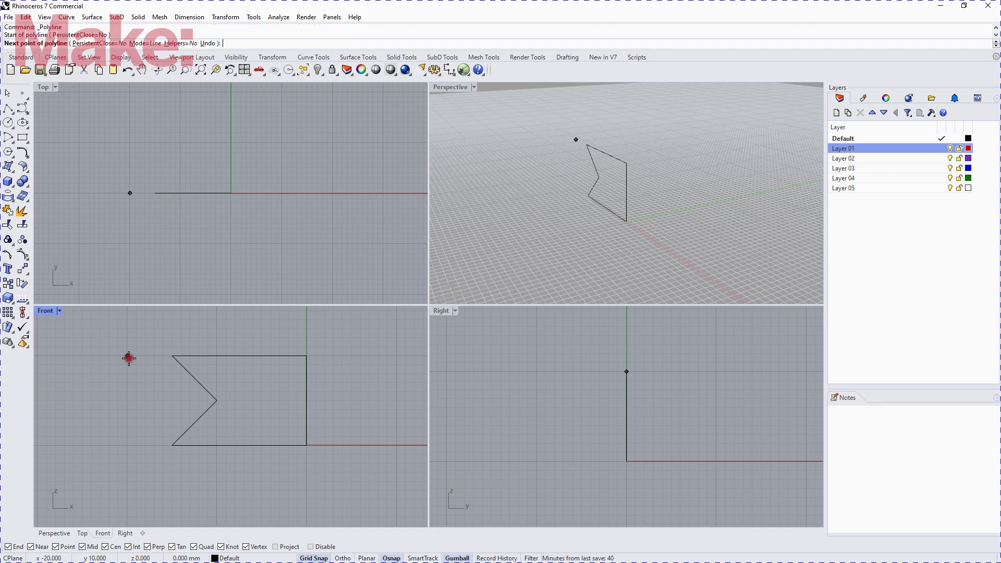
left_click(128, 444)
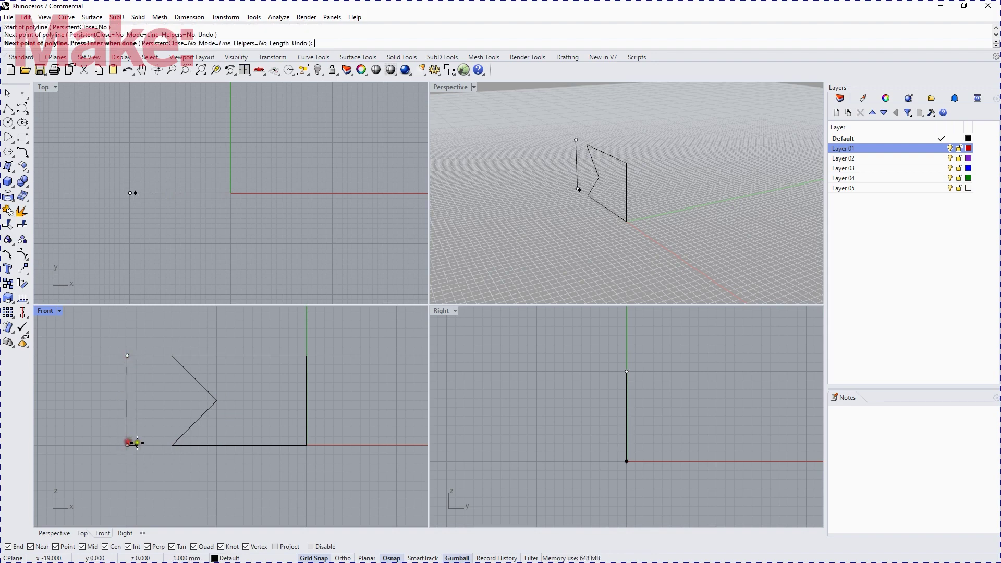
left_click(173, 443)
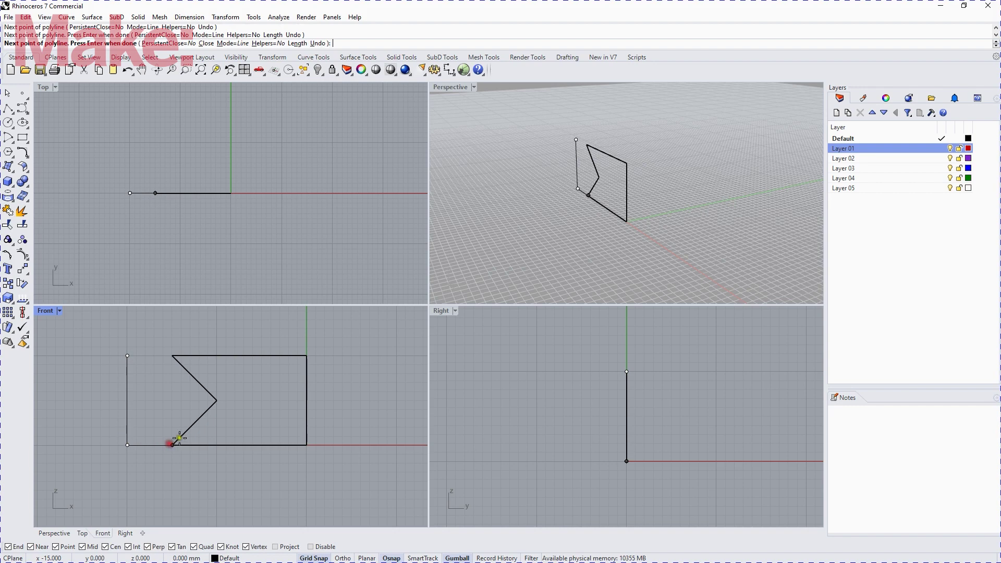
left_click(217, 401)
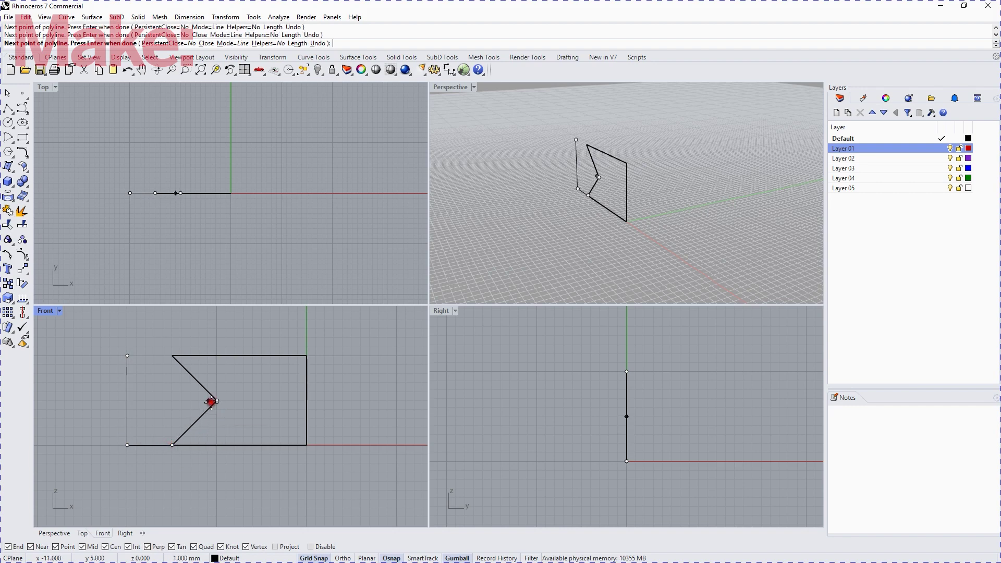
left_click(172, 355)
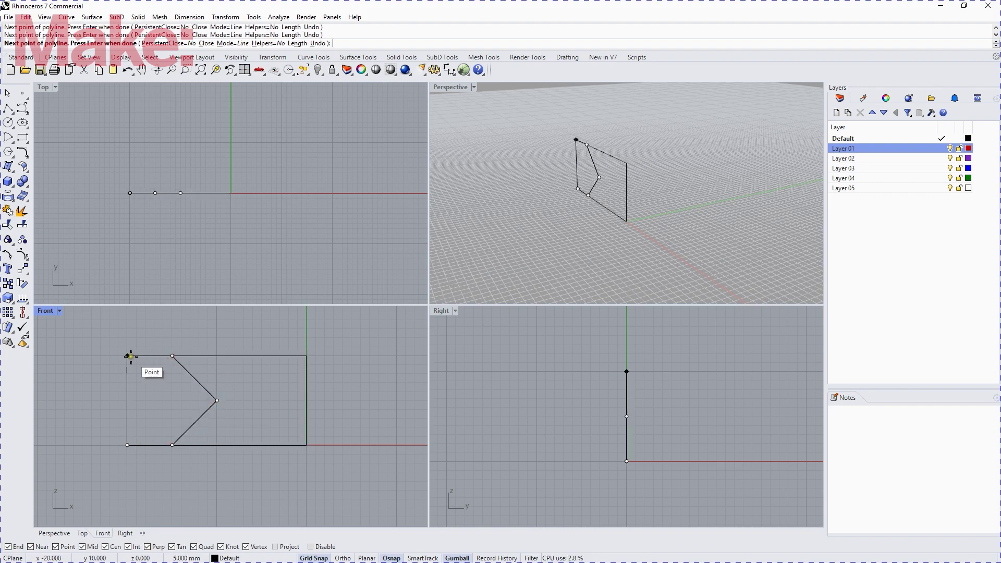
left_click(130, 356)
key("Return")
Step: Move the left outline's three chevron points 0.2 mm left with the gumball X arrow
left_click(142, 356)
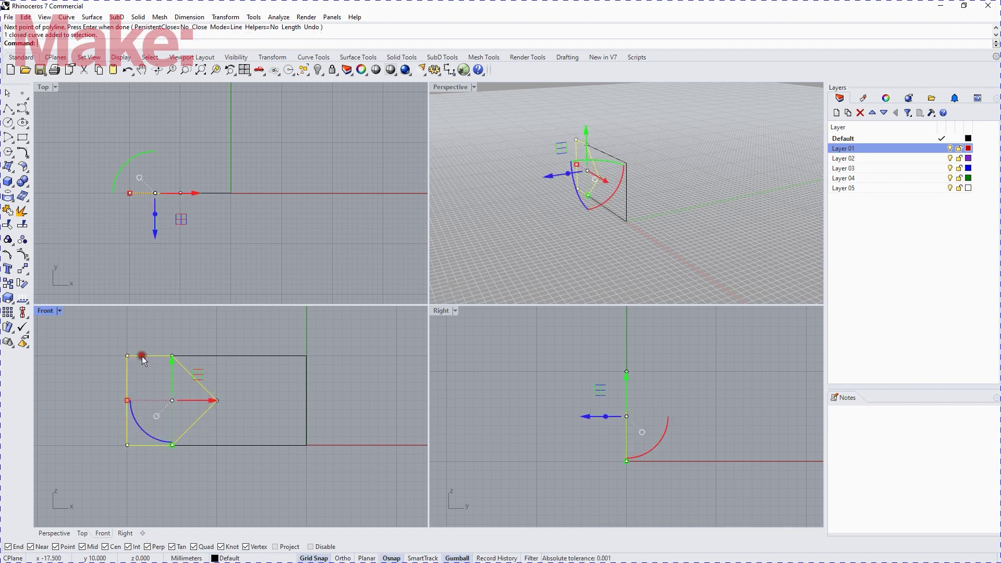
left_click_drag(156, 332, 230, 468)
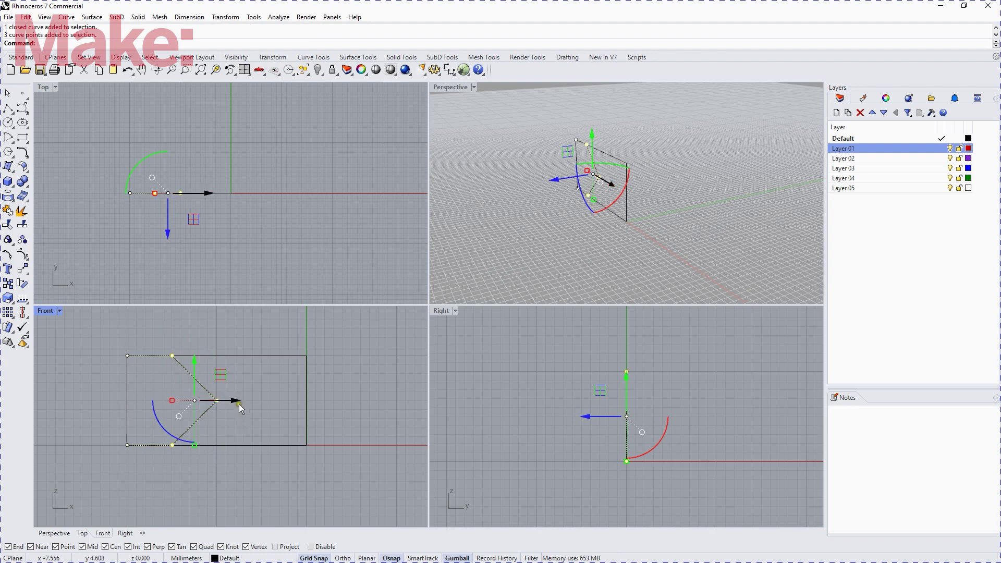
mouse_move(235, 399)
left_mouse_down()
mouse_move(214, 404)
mouse_move(233, 401)
left_mouse_up()
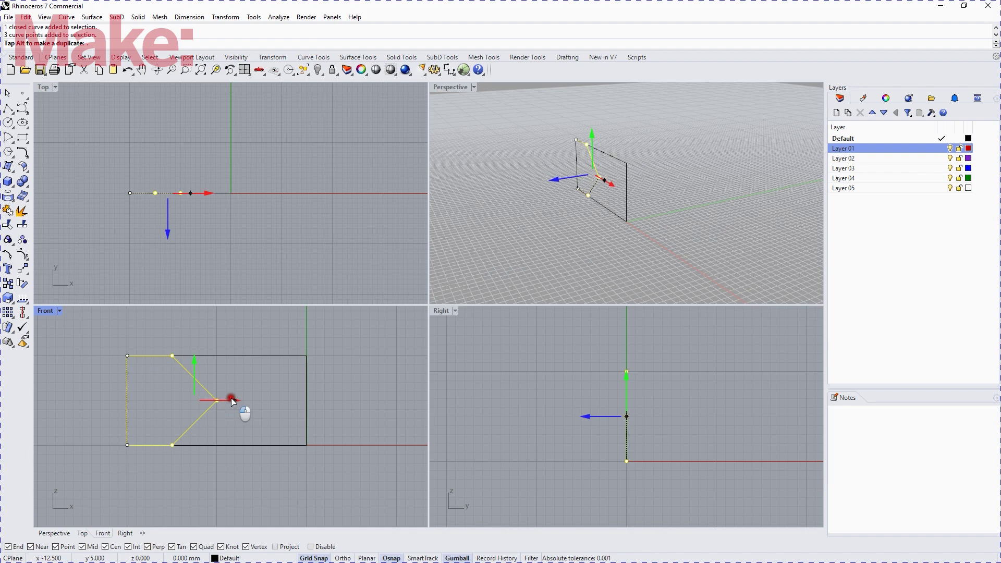
left_click_drag(233, 401, 195, 397)
left_click(174, 383)
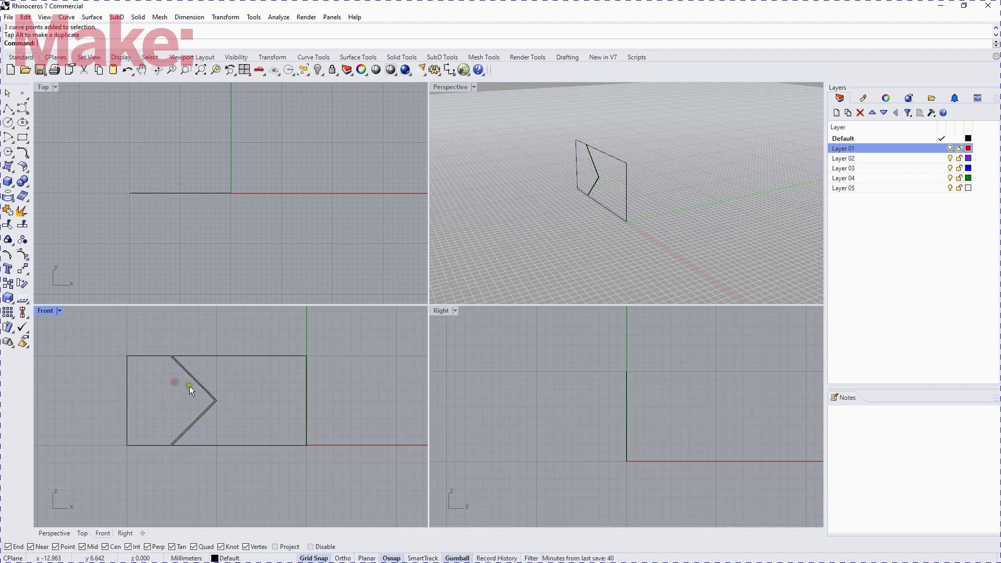
scroll(207, 400, "up", 5)
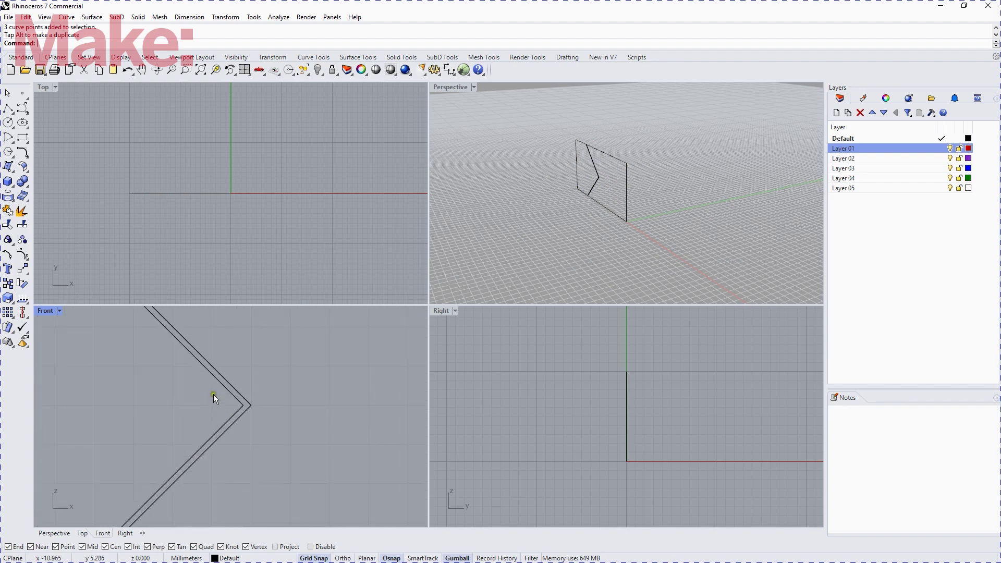
scroll(214, 394, "down", 5)
right_click_drag(194, 396, 231, 398)
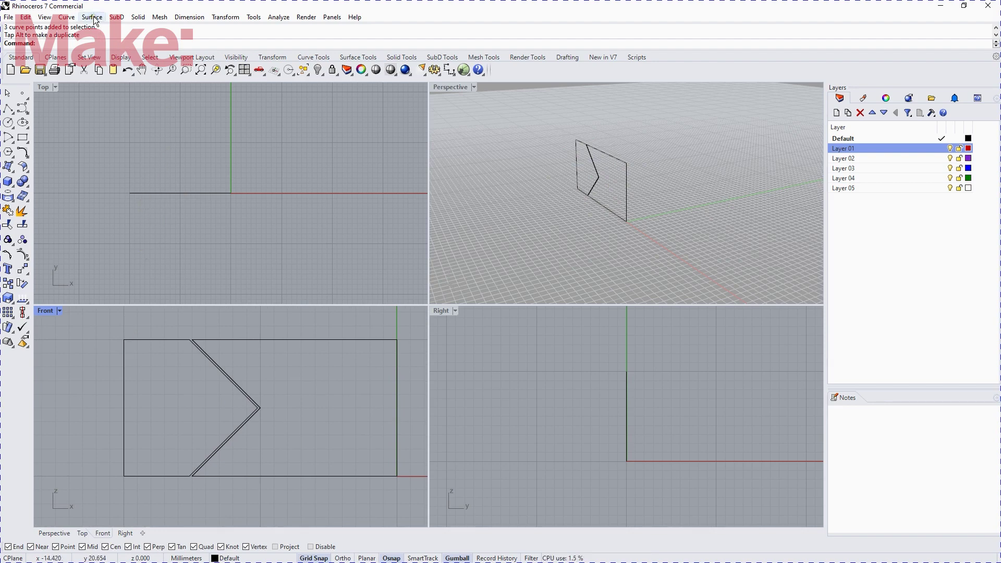
Step: Chamfer the left outline's top-left corner at 2.2 mm distances
left_click(123, 368)
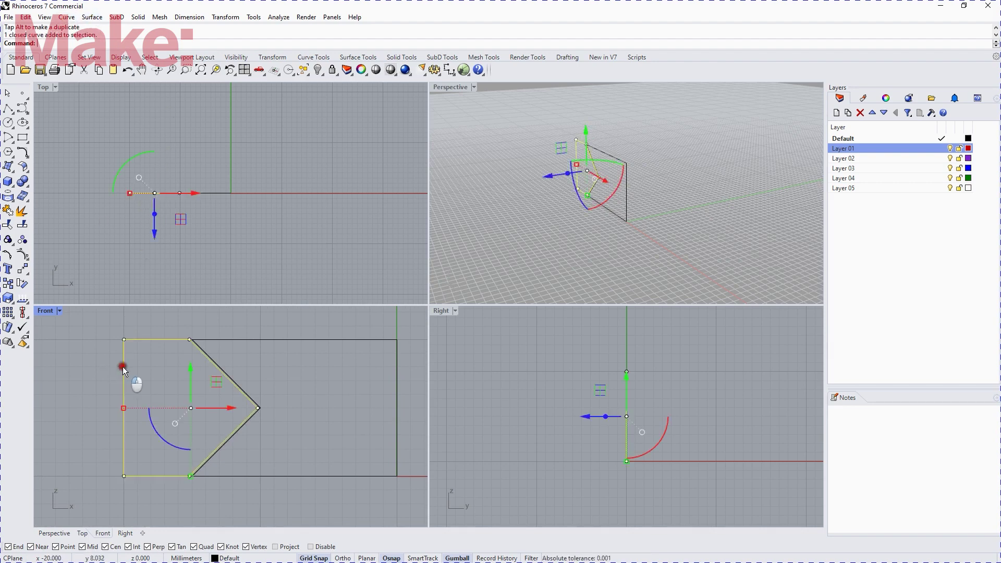
left_click(67, 17)
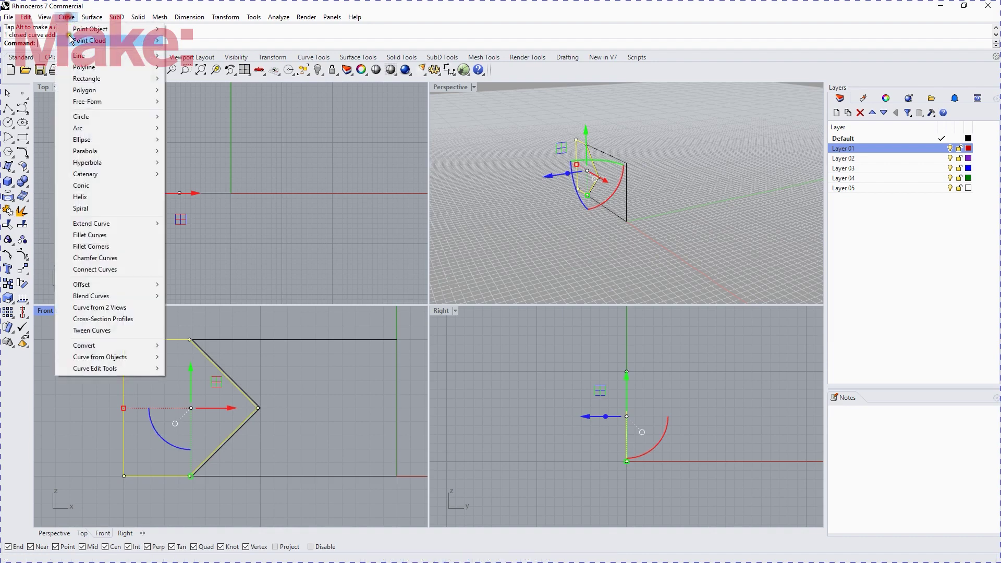
left_click(91, 258)
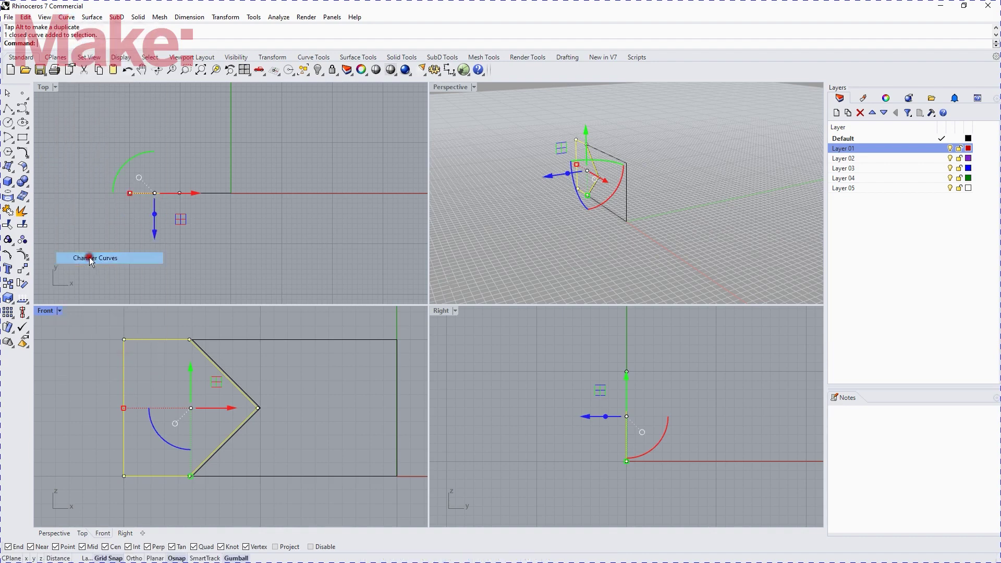
left_click(124, 360)
left_click(131, 341)
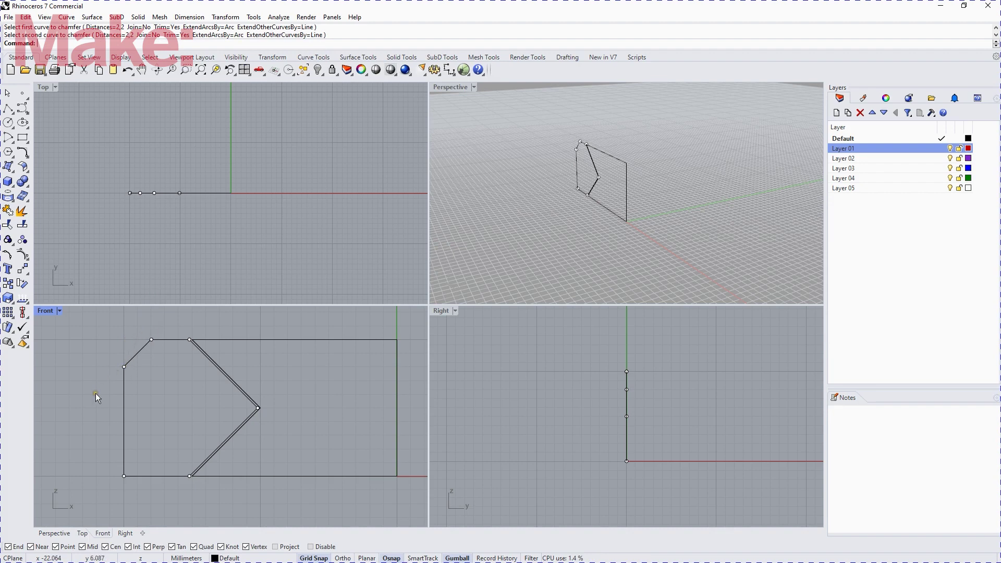
Step: Chamfer the bottom-left corner at 2.2 mm too, then select both profiles
key("Return")
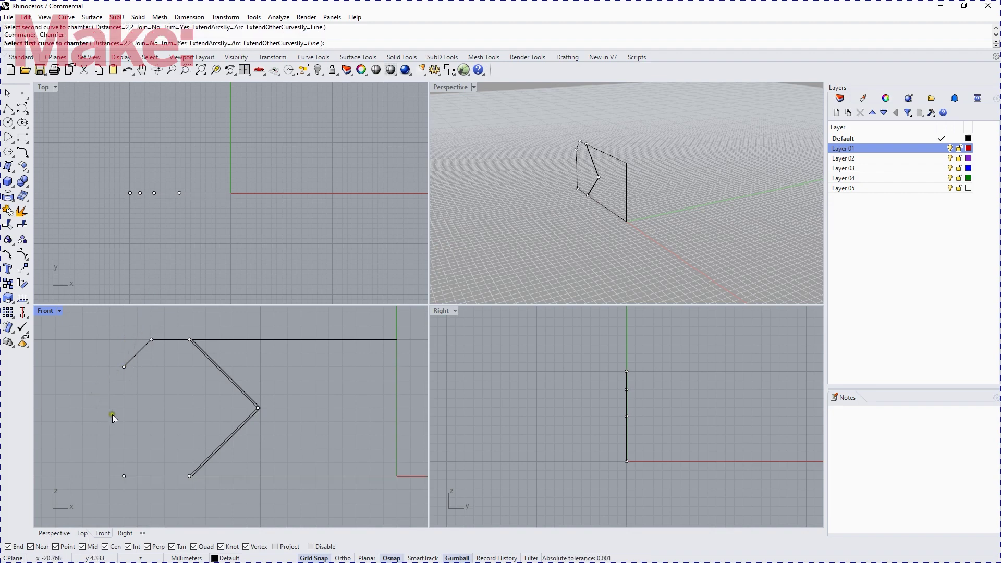
left_click(124, 447)
left_click(143, 476)
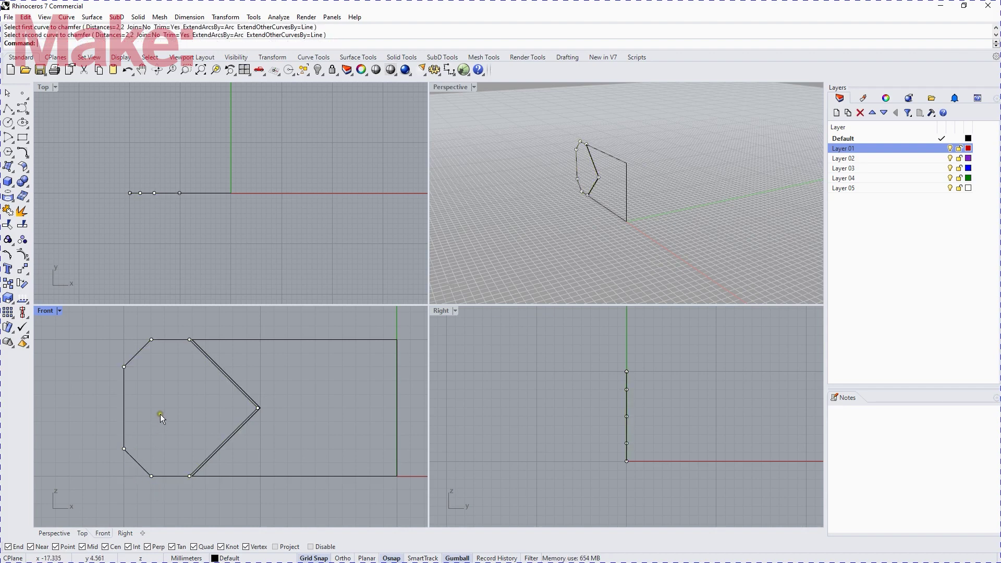
right_click_drag(120, 344, 83, 336)
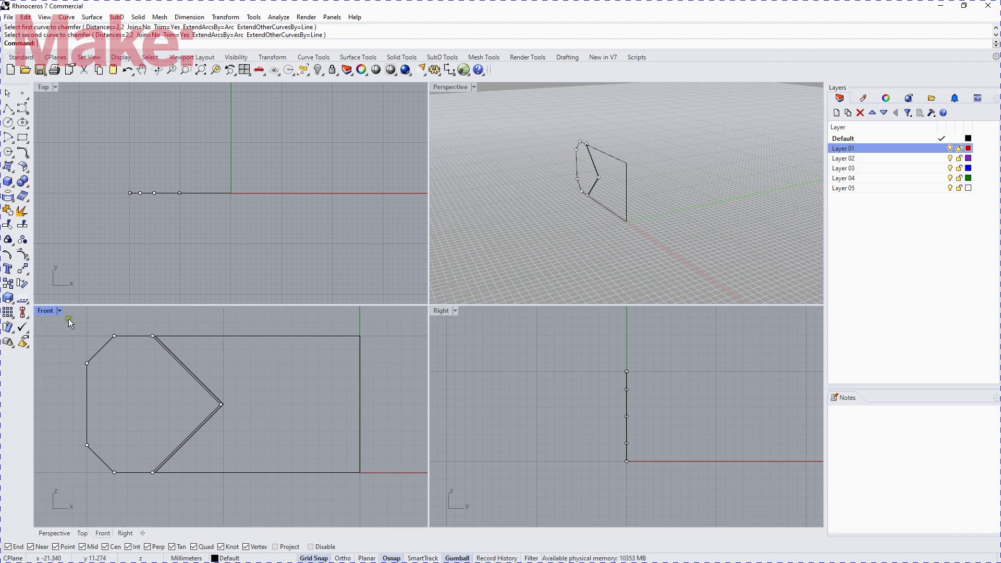
left_click_drag(68, 318, 402, 492)
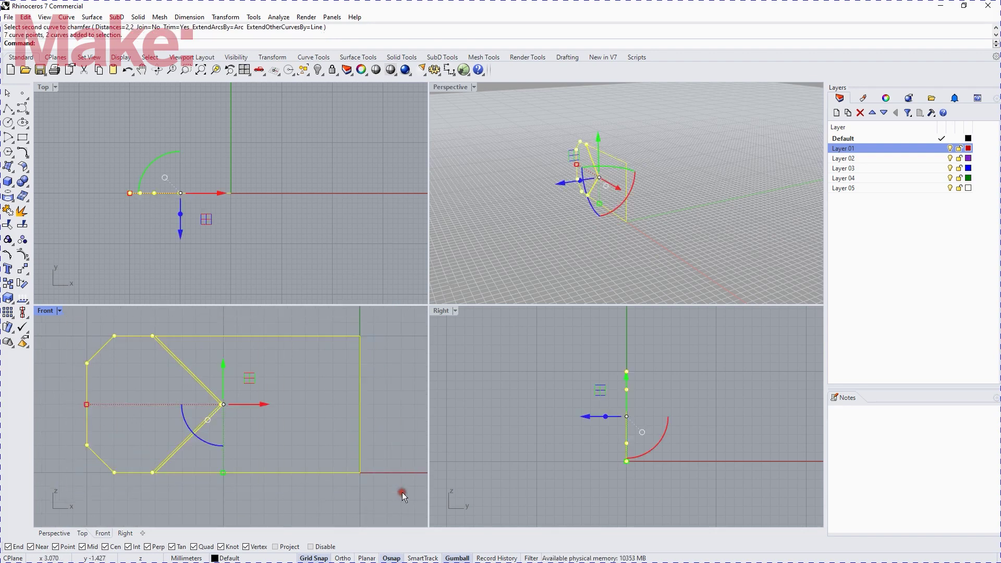
Step: Revolve both profiles a full 360° about the vertical axis through the origin
left_click(91, 18)
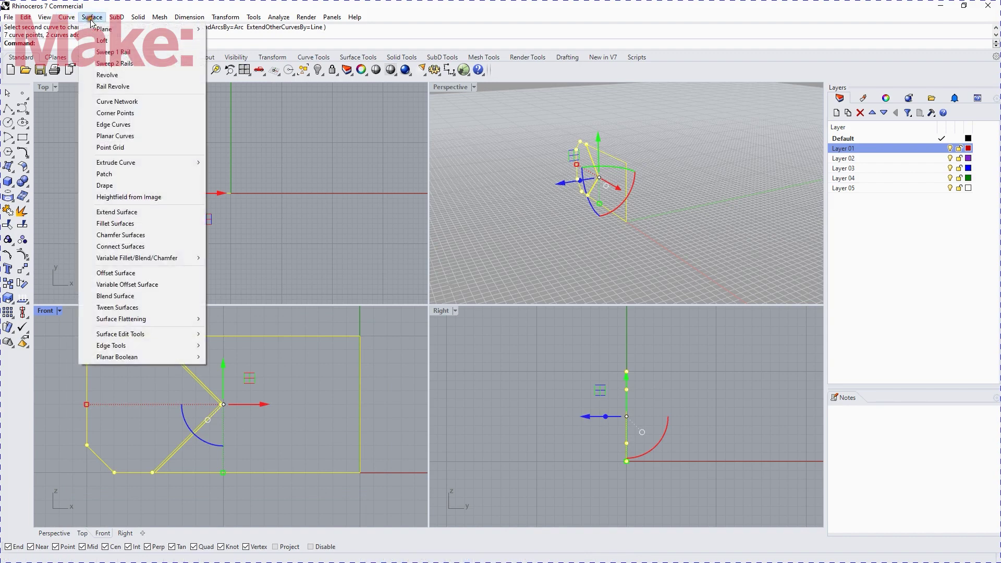
left_click(107, 76)
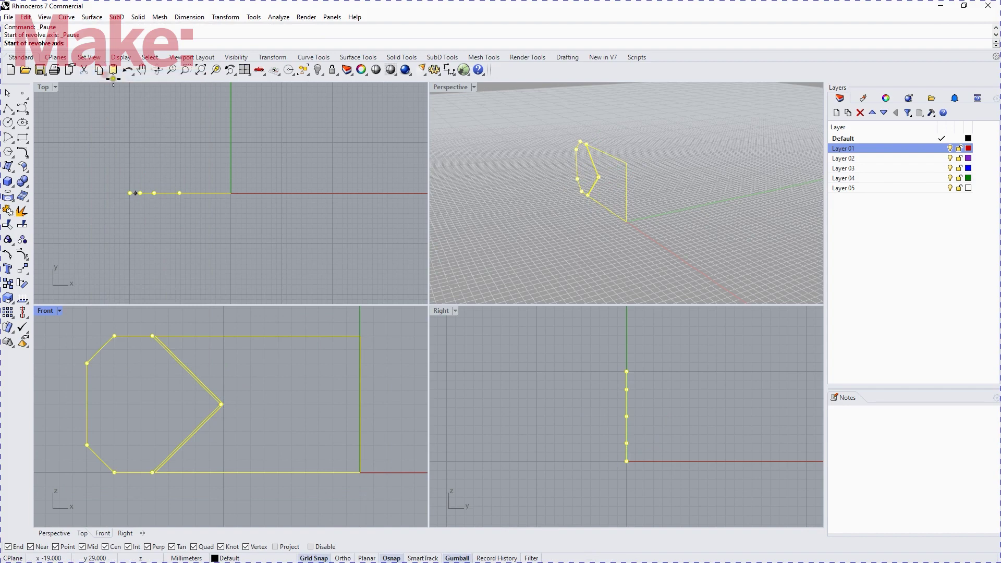
left_click(230, 193)
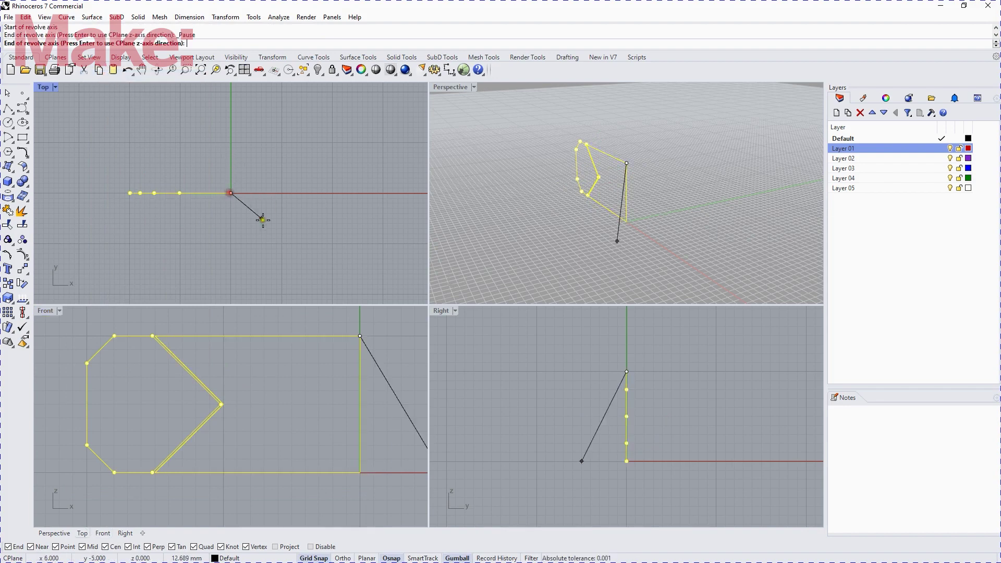
left_click(360, 513)
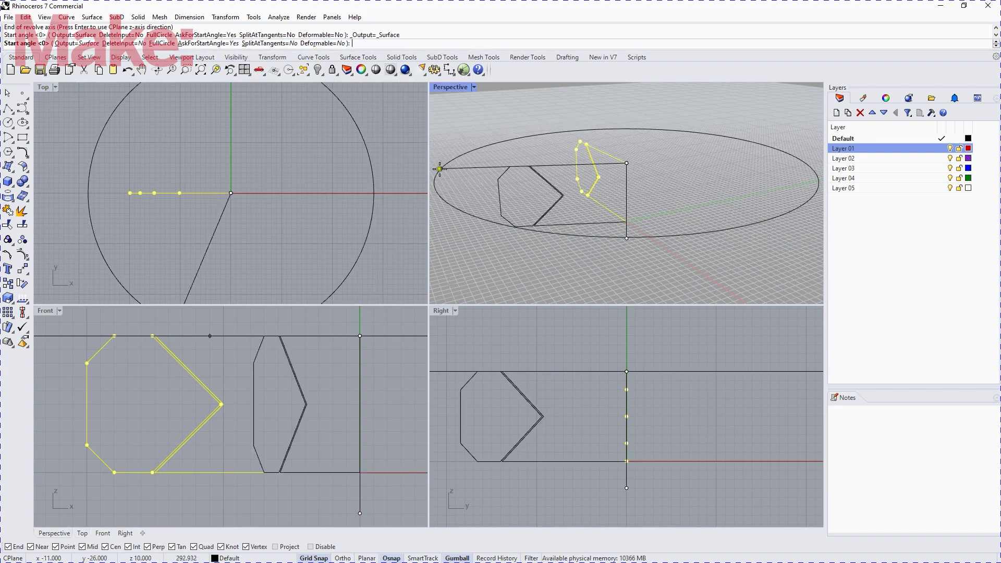
key("Return")
key("Return")
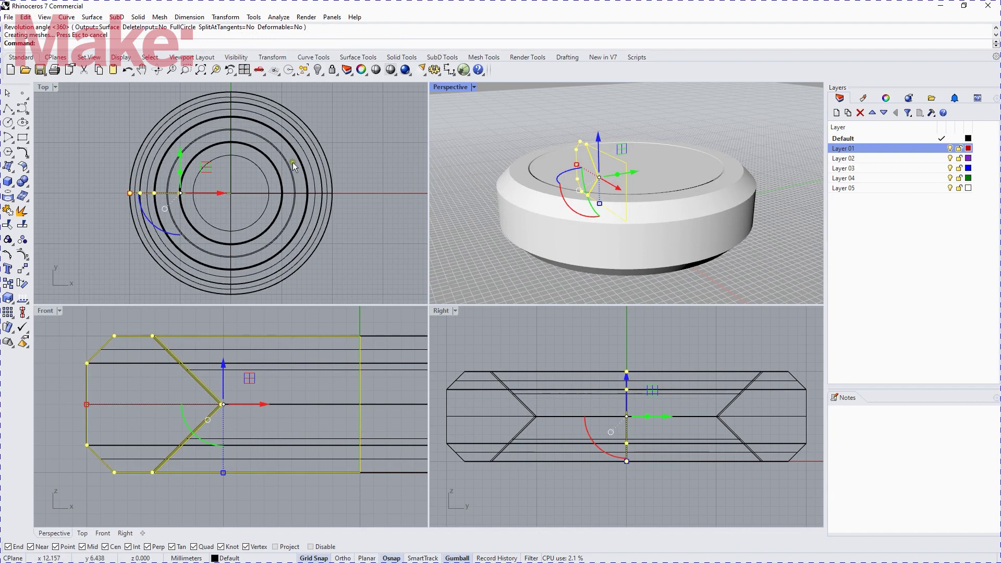
Step: Draw a 4 mm diameter circle centred on the profile's outer end
left_click(7, 122)
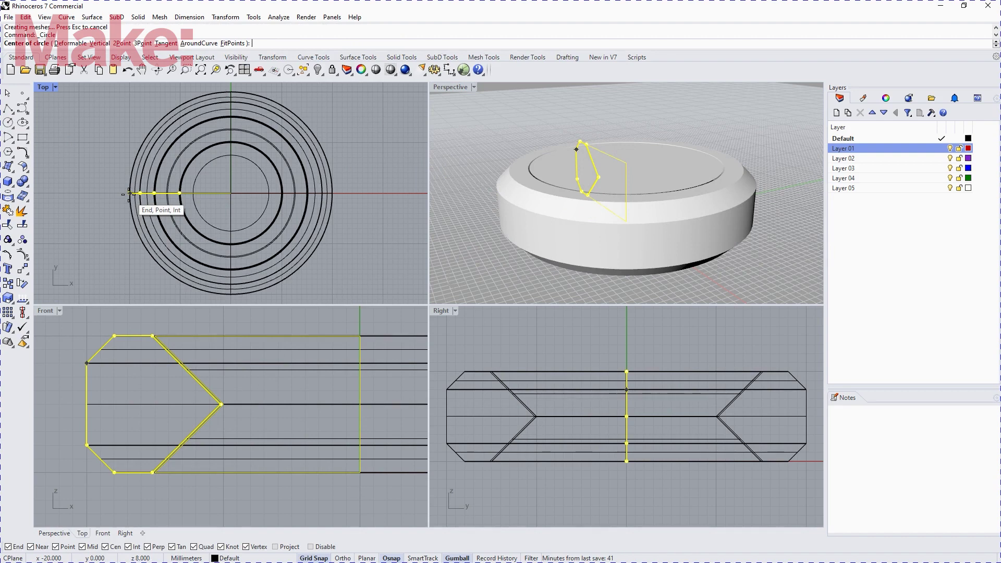
left_click(85, 336)
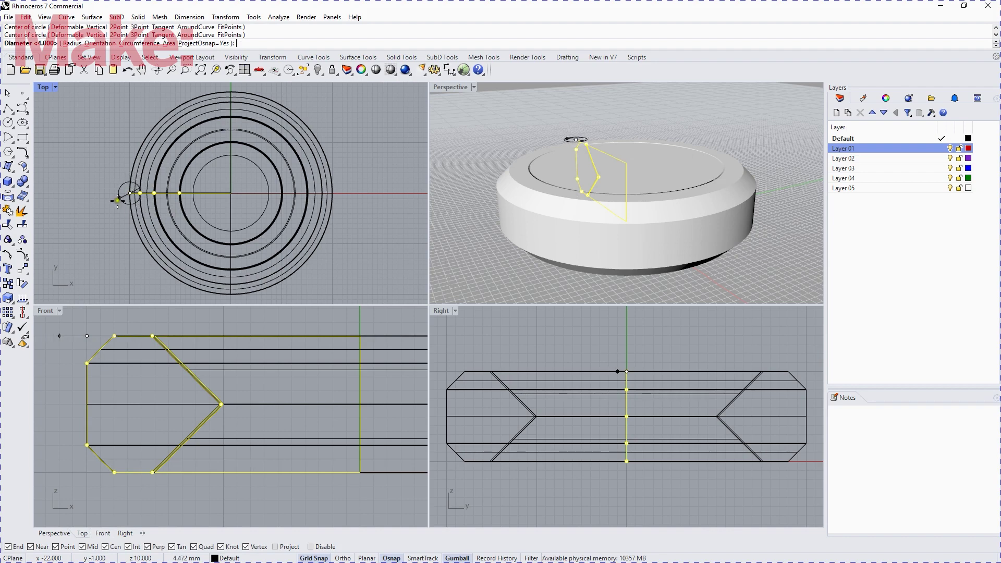
type("4")
key("Return")
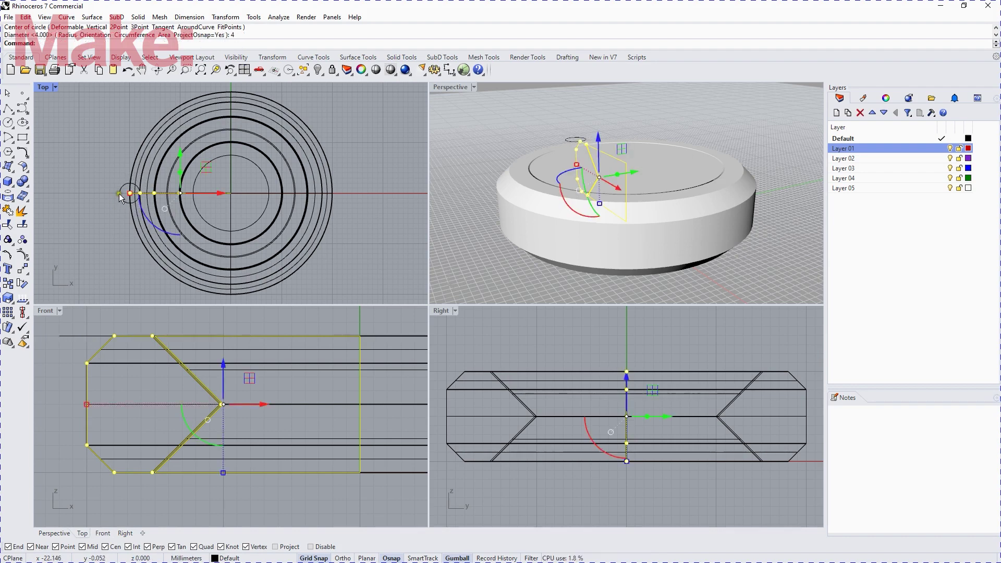
Step: Polar-array the circle 24 times over 360° around the origin, then select the rim circles
left_click(120, 196)
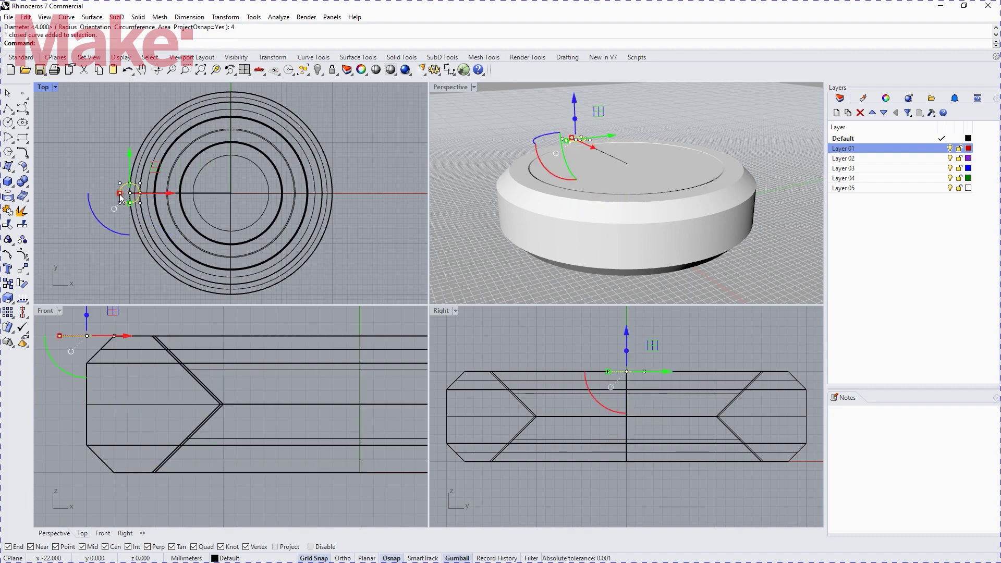
type("ArrayPolar")
key("BackSpace")
key("BackSpace")
key("BackSpace")
key("BackSpace")
key("BackSpace")
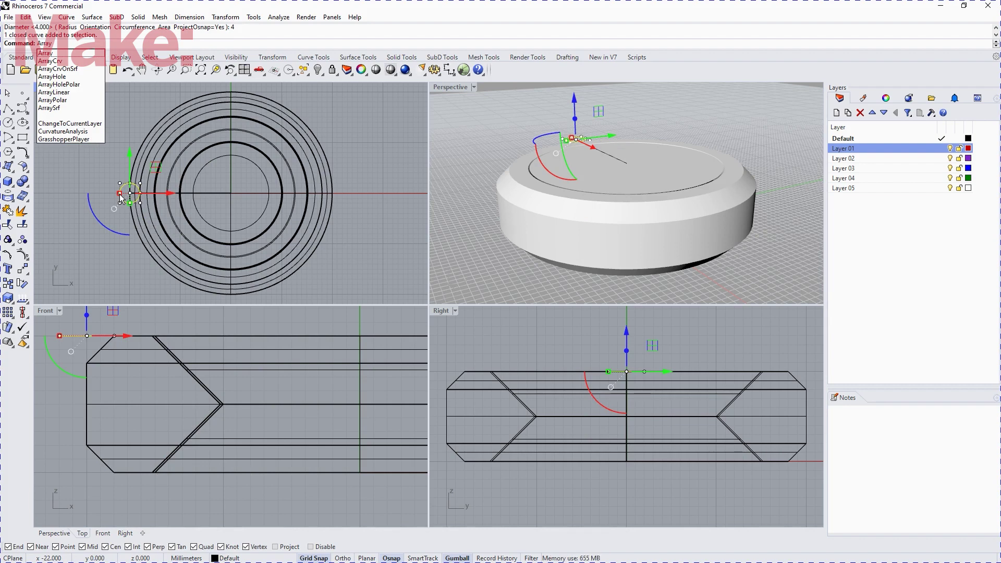
type("Polar")
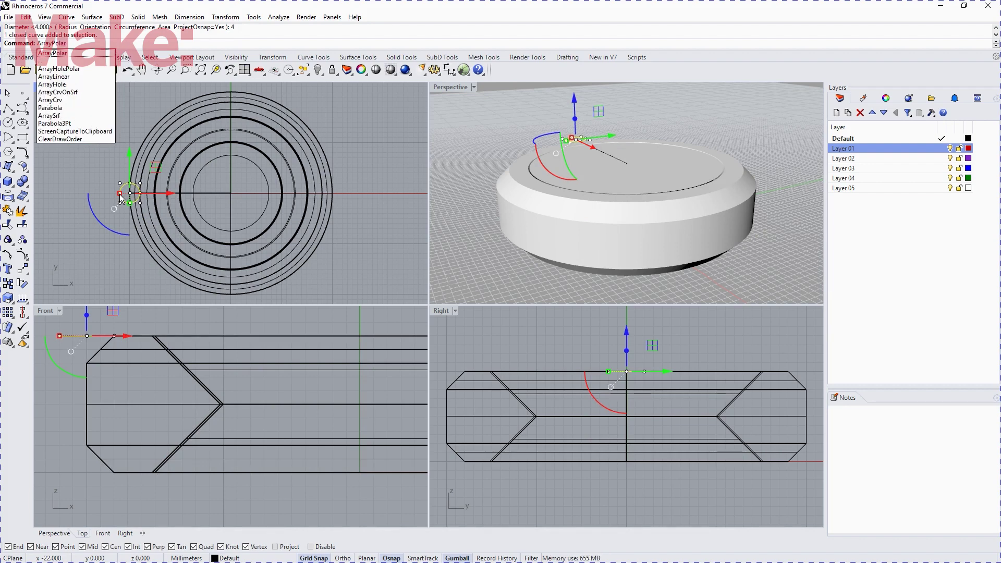
key("Return")
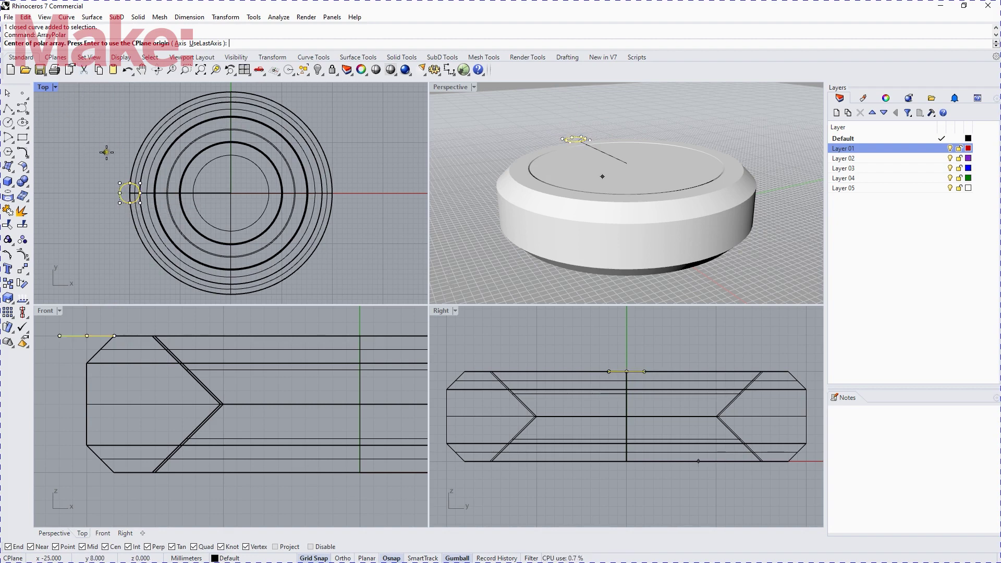
key("Return")
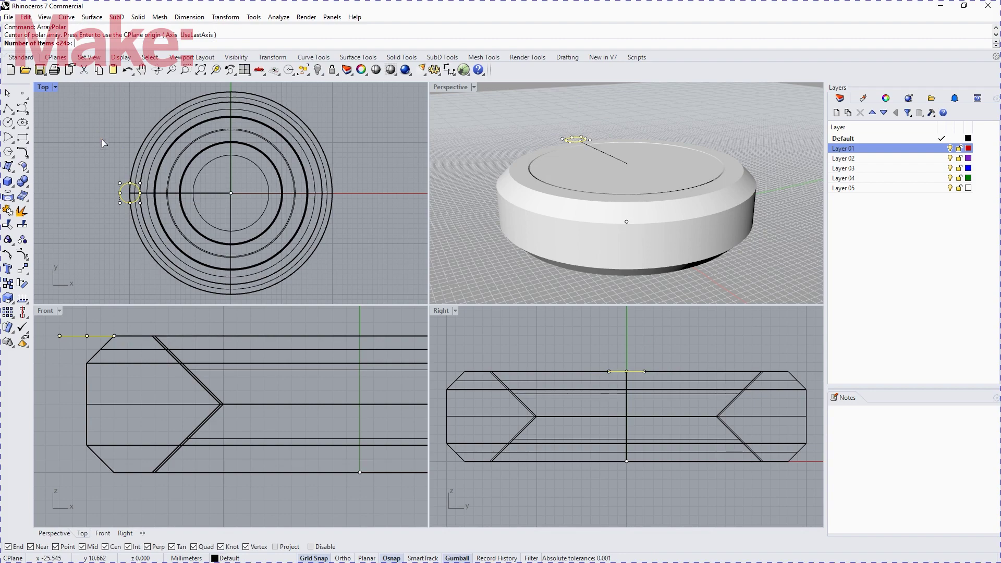
key("Return")
key("Return")
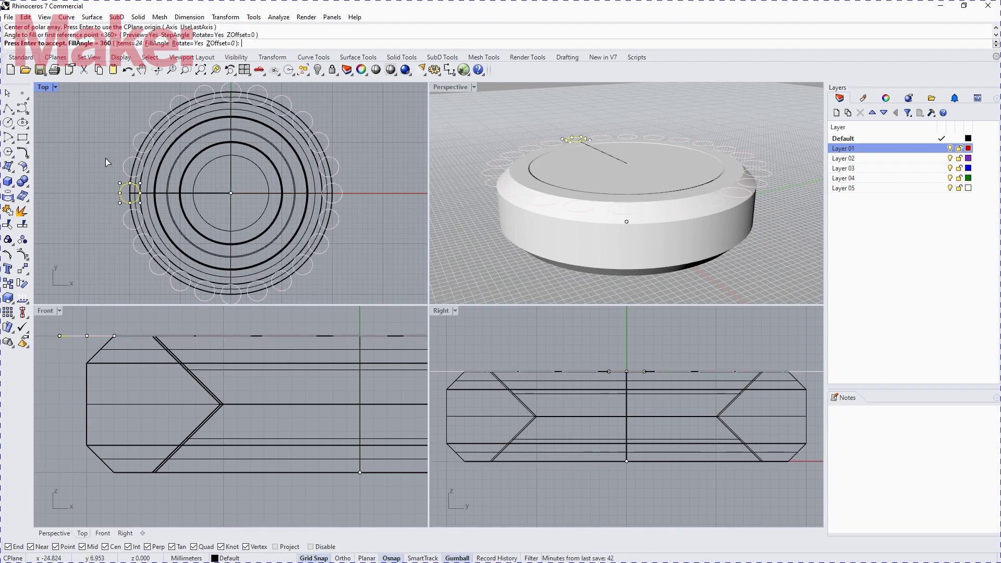
key("Return")
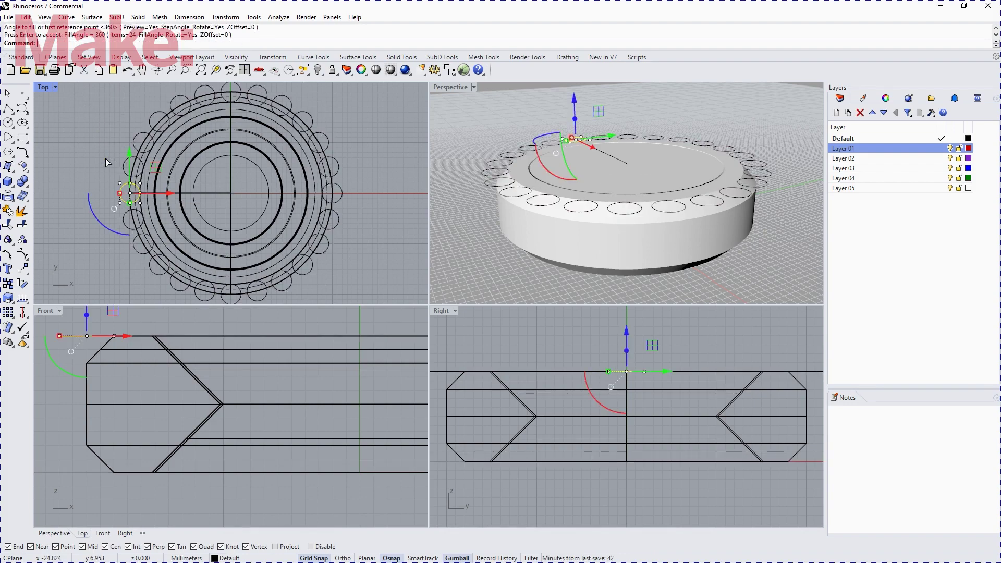
scroll(239, 367, "down", 3)
right_click_drag(249, 371, 179, 396)
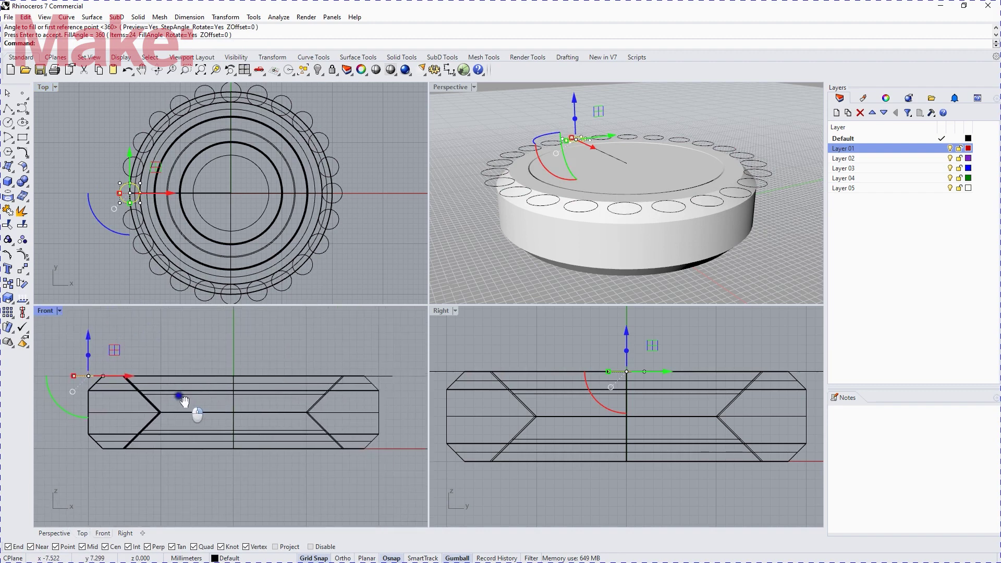
left_click(64, 363)
left_click_drag(64, 363, 406, 393)
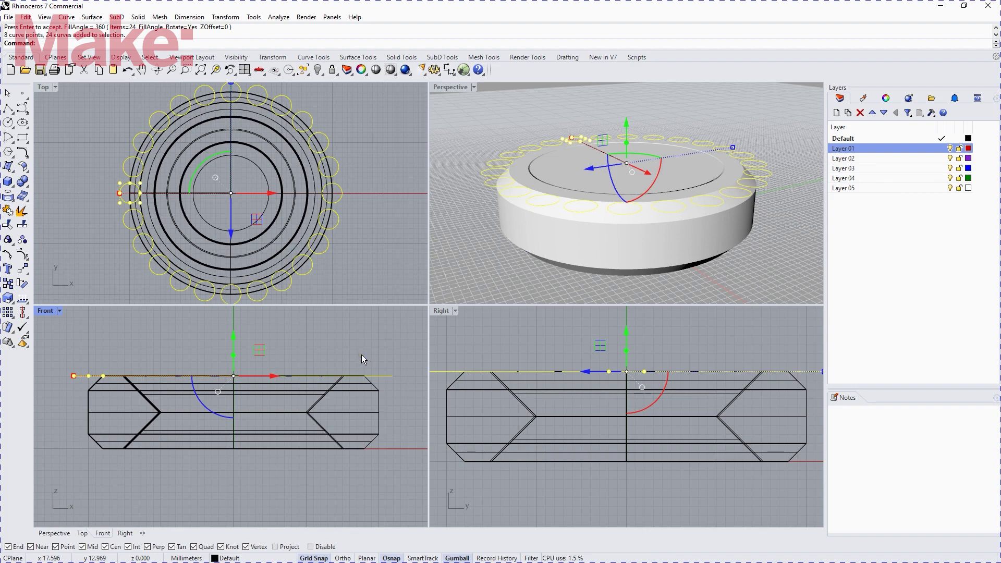
Step: Cut the 24 circles all the way through the revolved coin with MakeHole
type("akeHole")
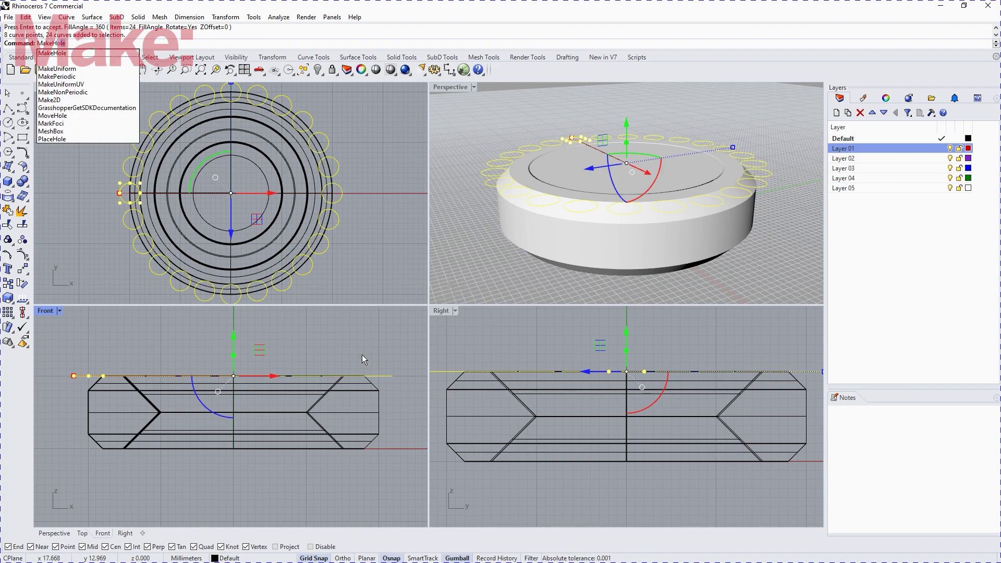
key("Return")
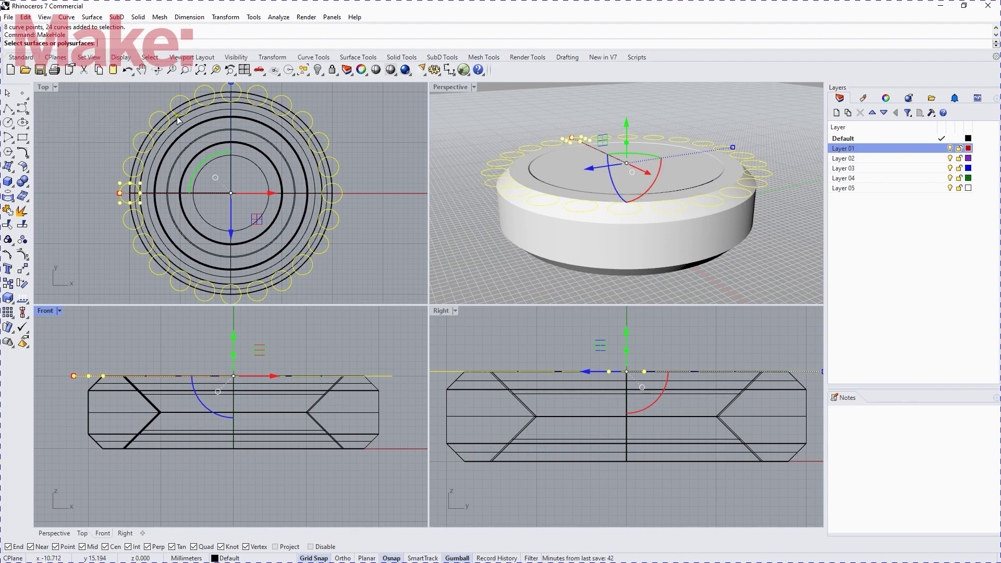
left_click(551, 243)
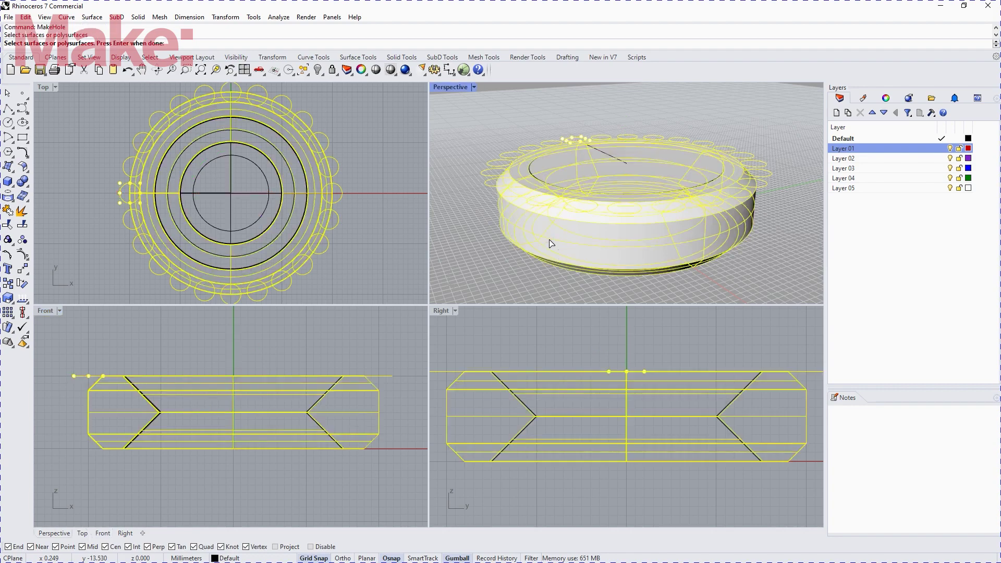
key("Return")
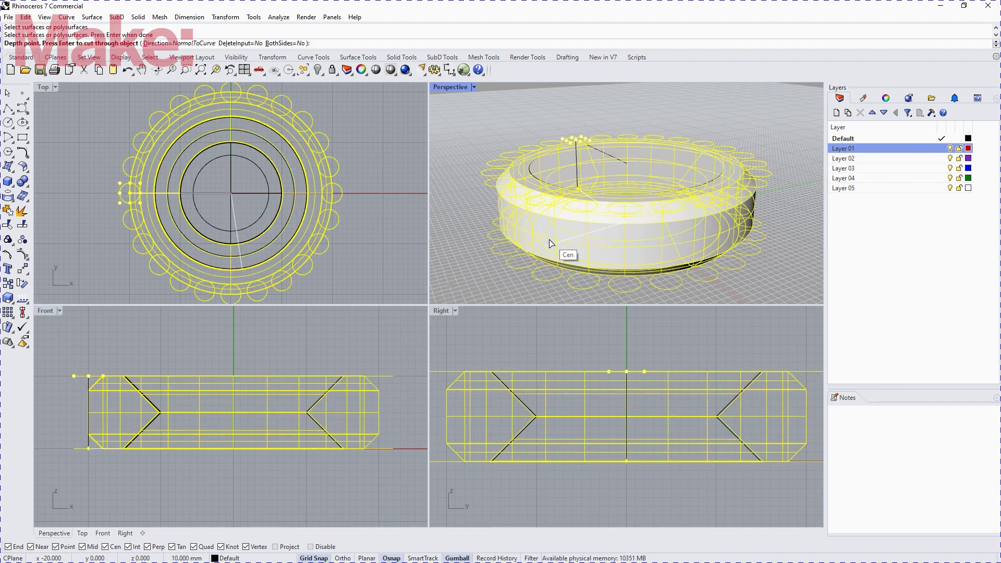
key("Return")
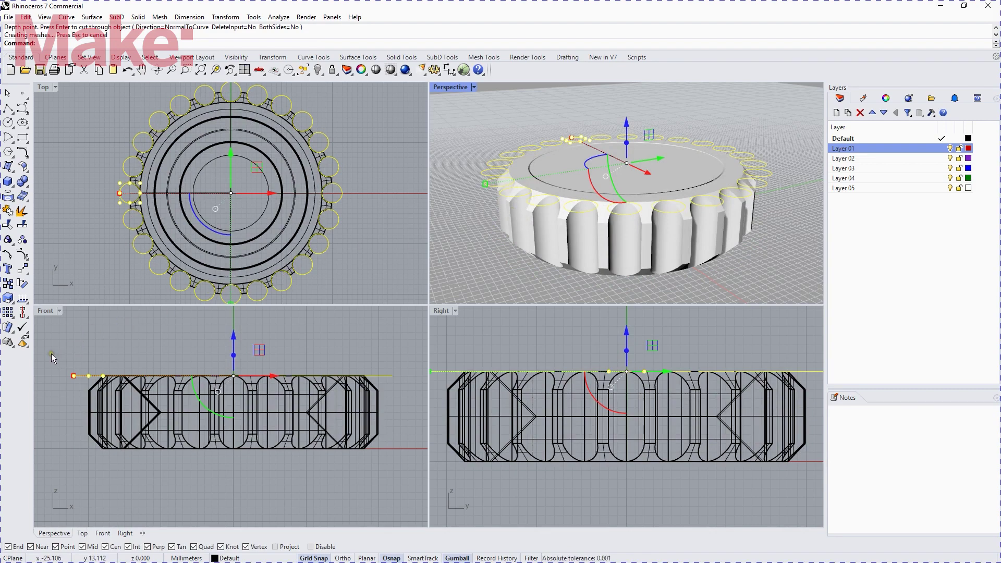
left_click_drag(52, 354, 270, 477)
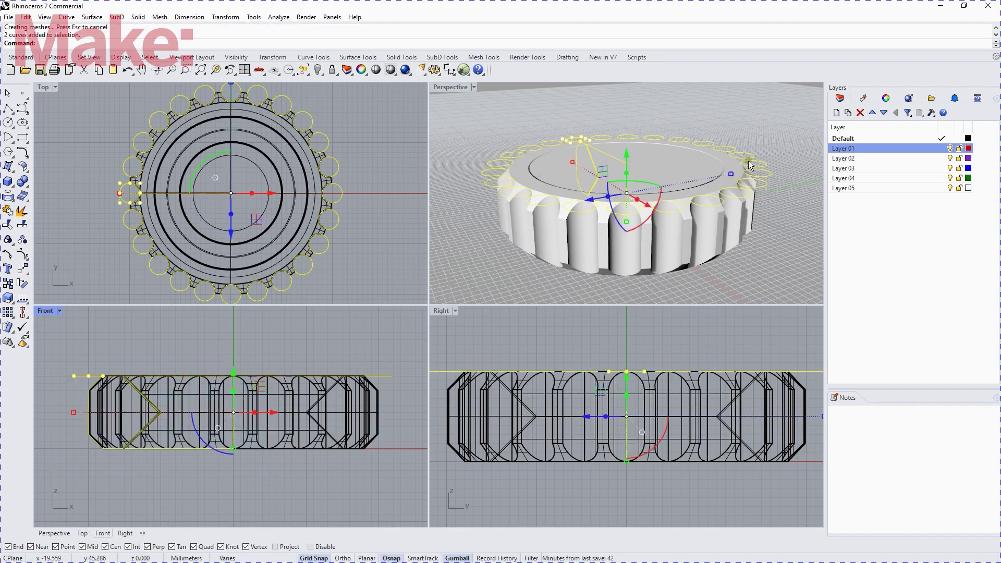
Step: Move the 26 curves to Layer 01 and the two coin solids to Layer 02
right_click(856, 151)
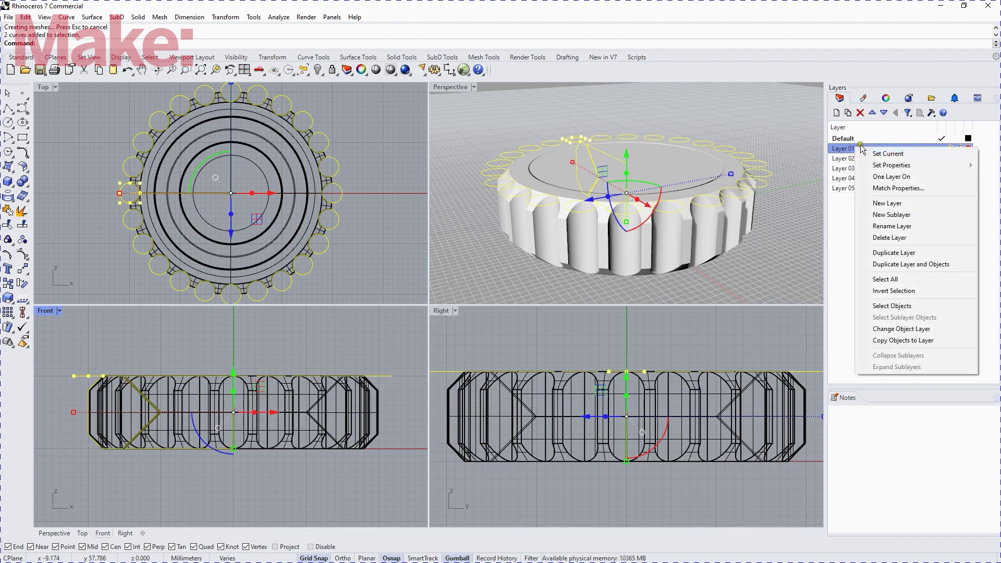
left_click(901, 329)
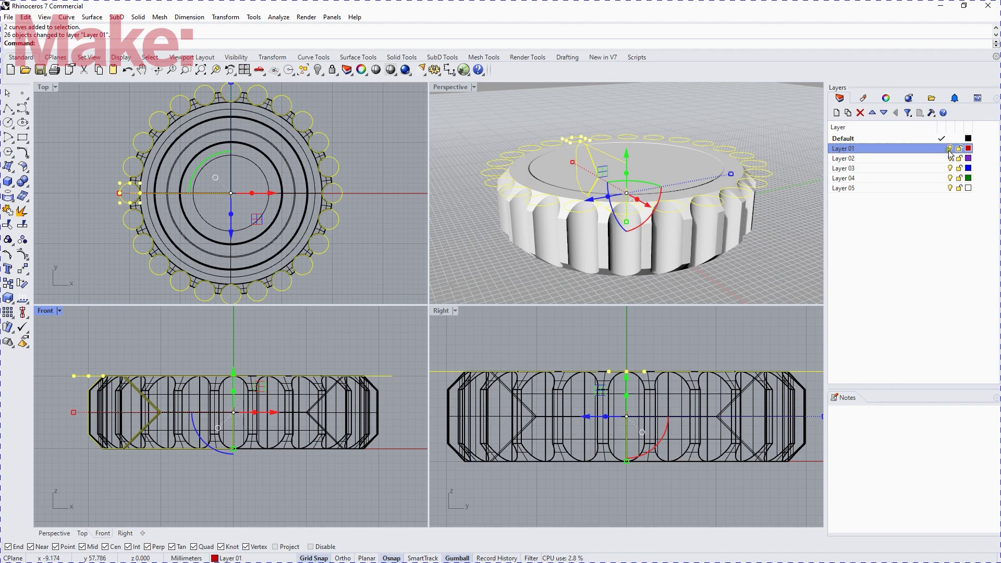
key("Escape")
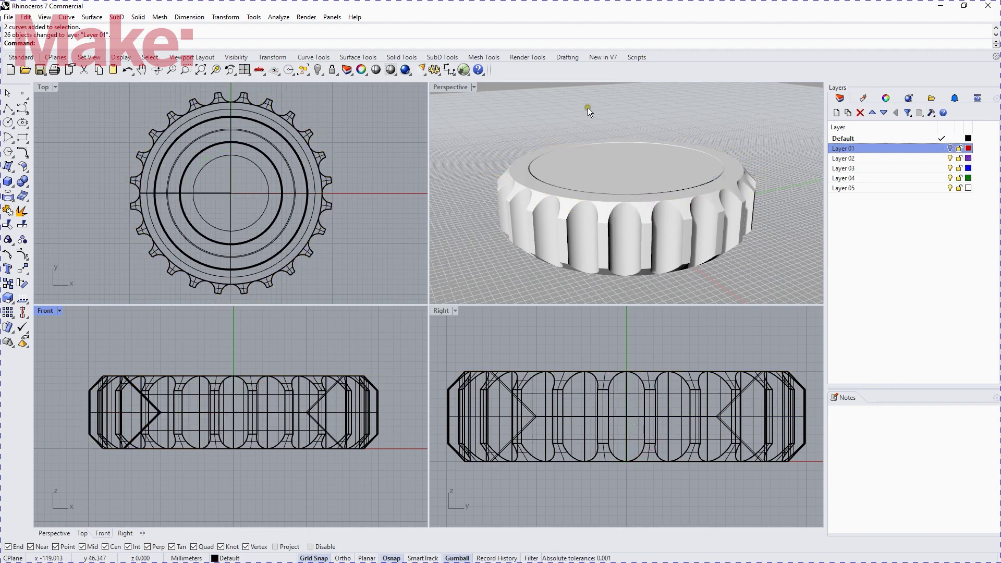
left_click_drag(468, 122, 789, 289)
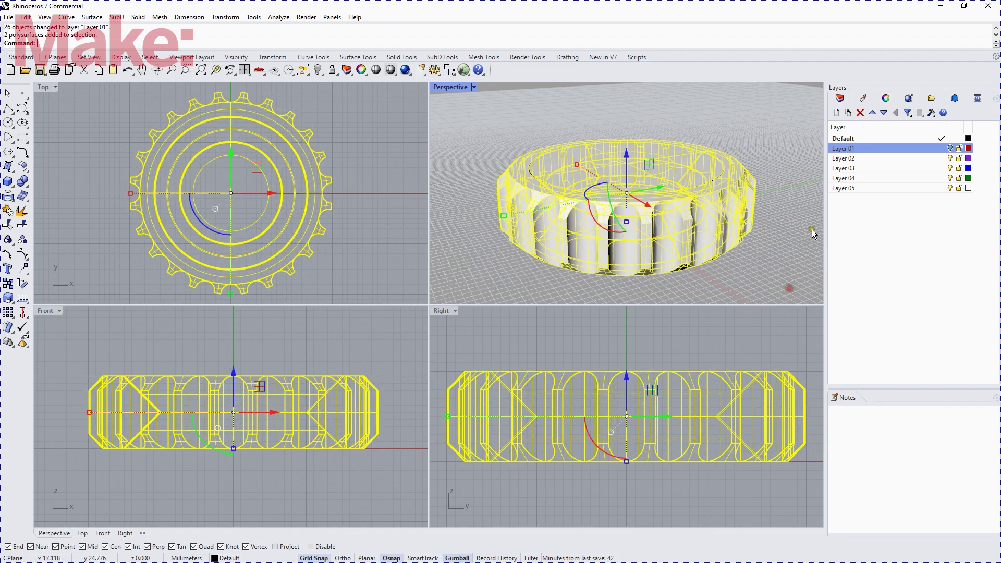
right_click(845, 159)
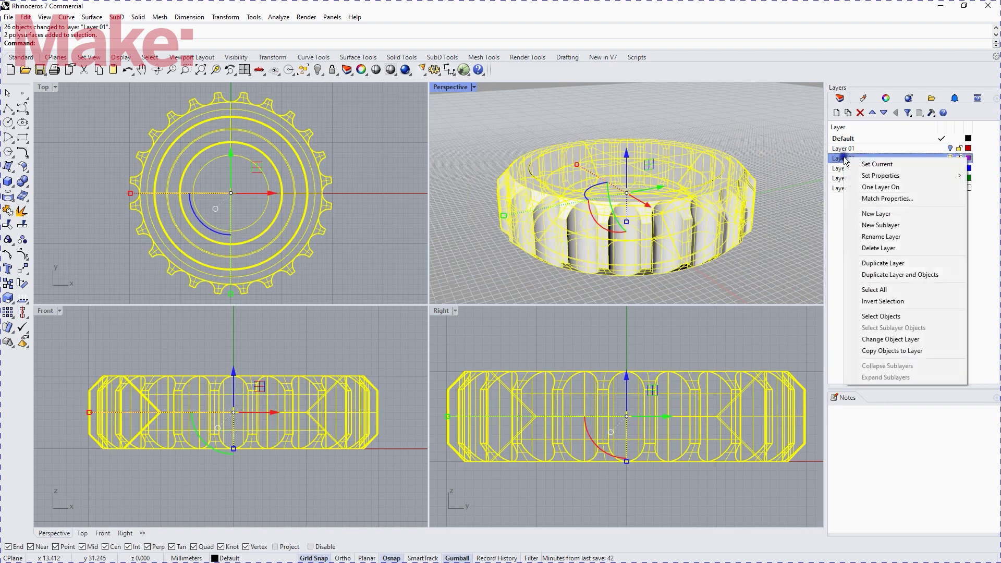
left_click(878, 339)
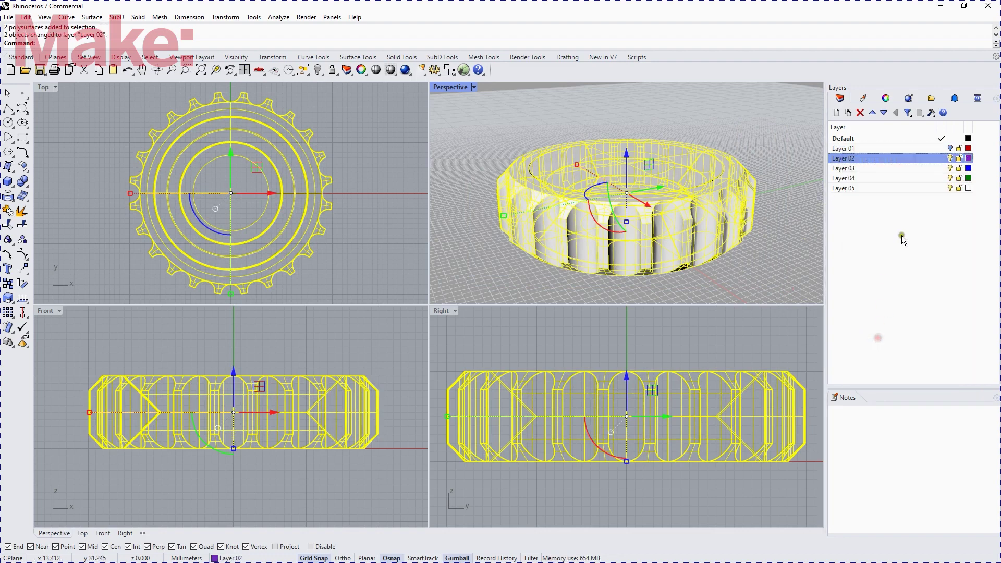
Step: Hide Layer 01's curves, show Layer 02's coin solid, and orbit to see its underside
left_click(951, 159)
left_click(951, 148)
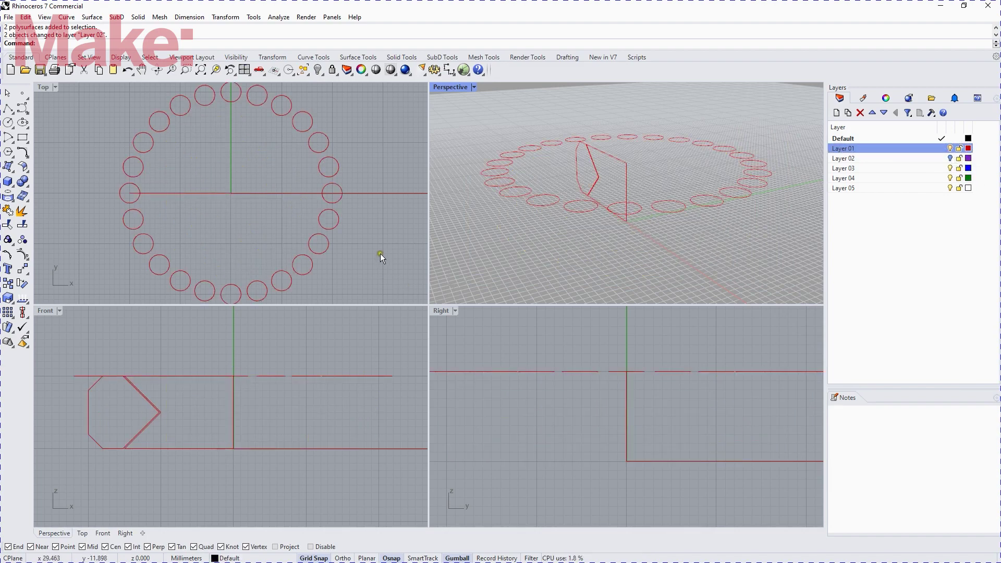
scroll(378, 237, "down", 4)
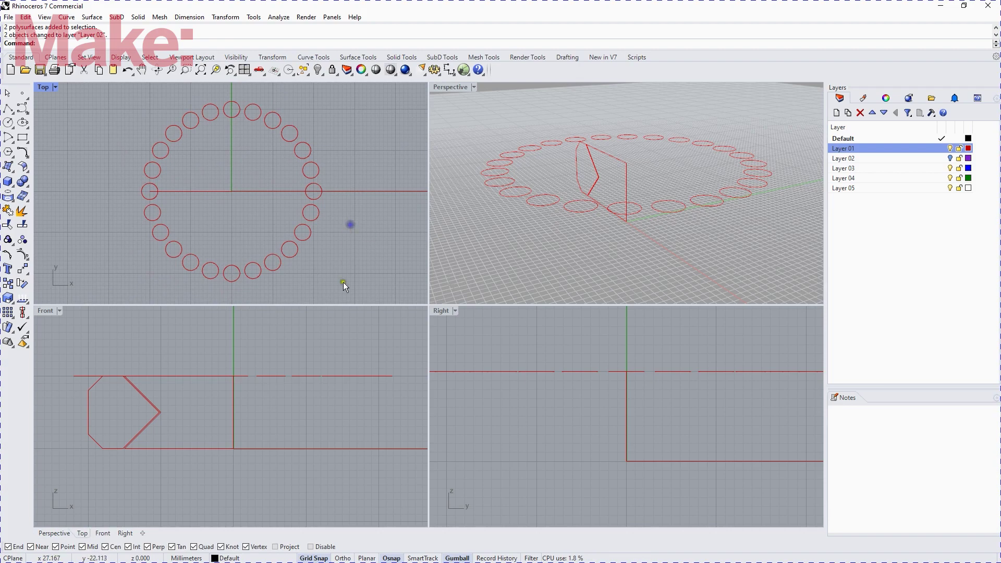
left_click(948, 149)
left_click(949, 158)
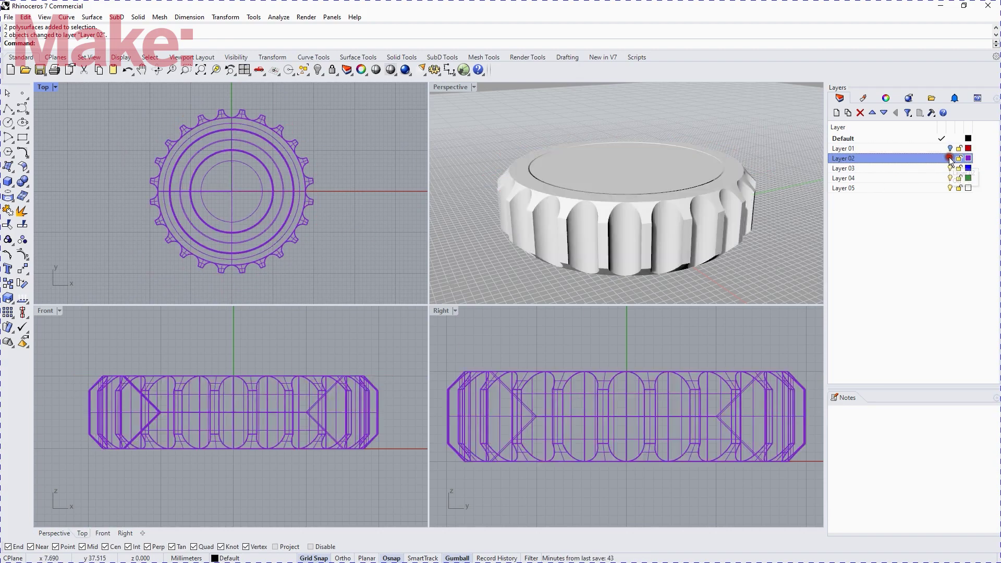
right_click_drag(750, 195, 692, 218)
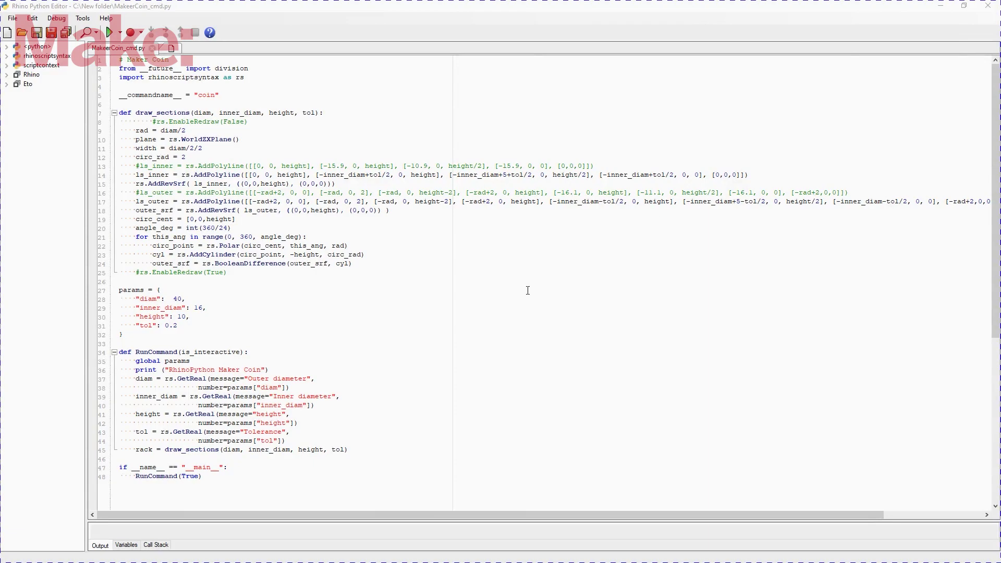
Step: Run MakerCoin_cmd.py from the Rhino Python Editor with F5
left_click(421, 10)
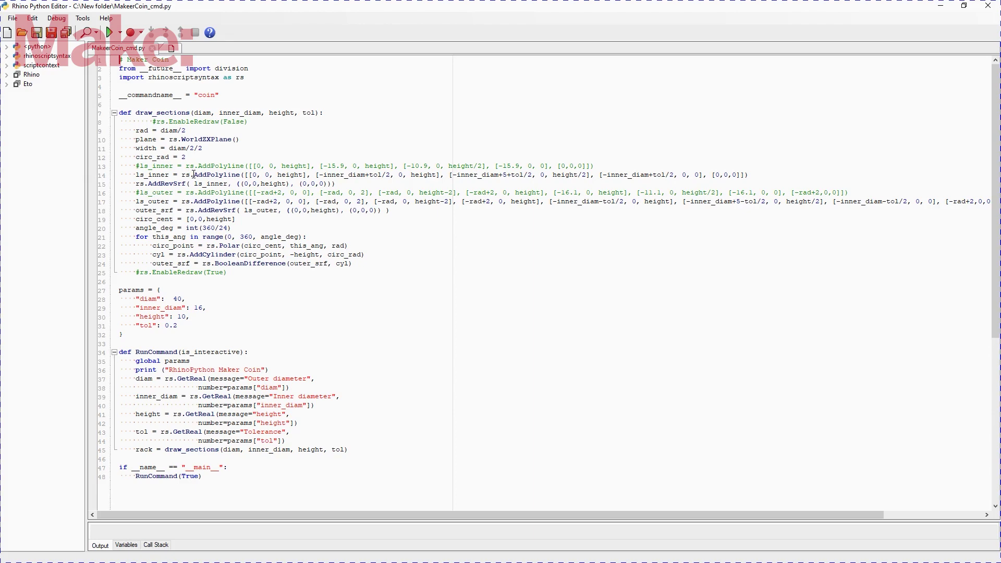
key("F5")
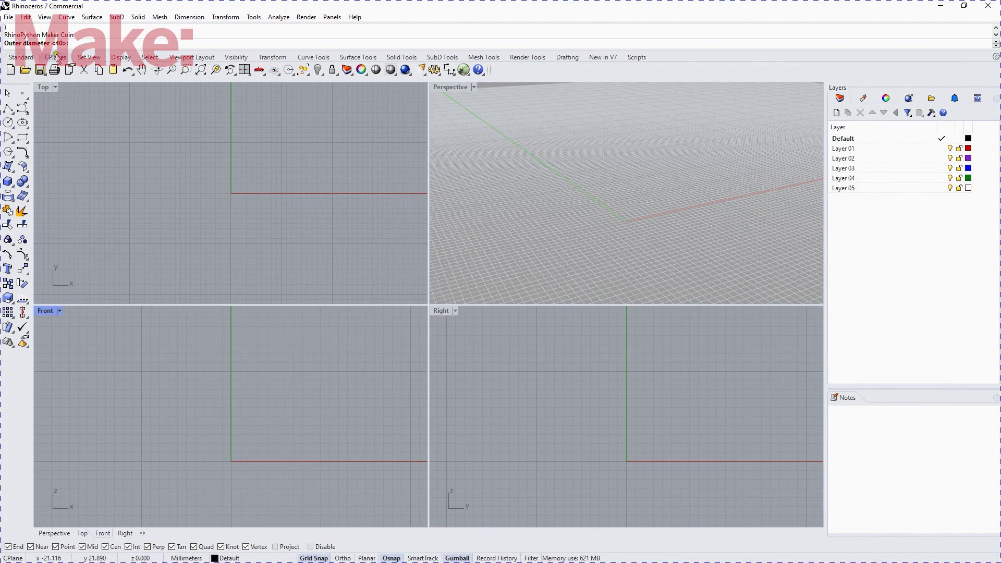
Step: Accept outer diameter 40, inner diameter 16 and default tolerance, then view the generated coin
key("Return")
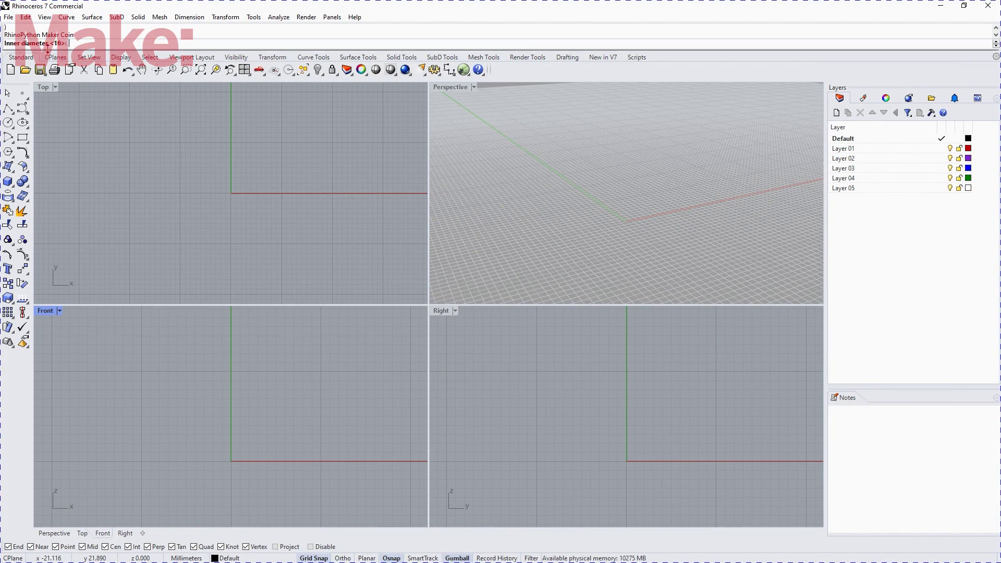
key("Return")
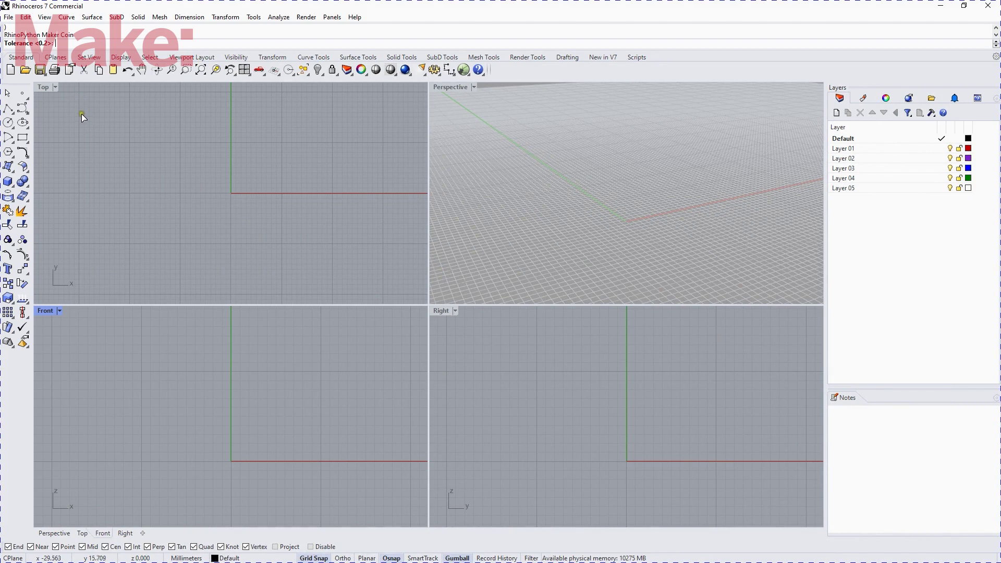
key("Return")
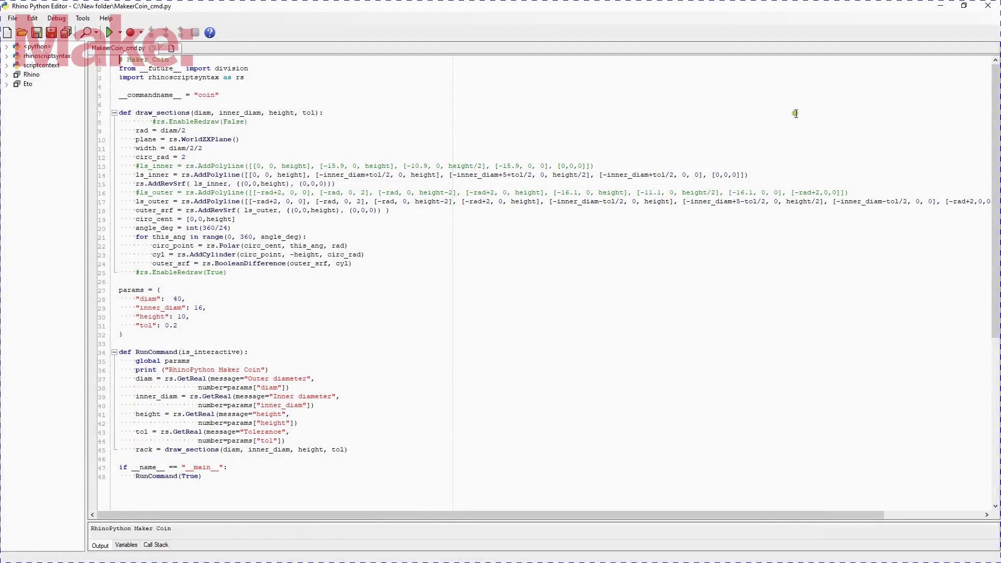
left_click(942, 7)
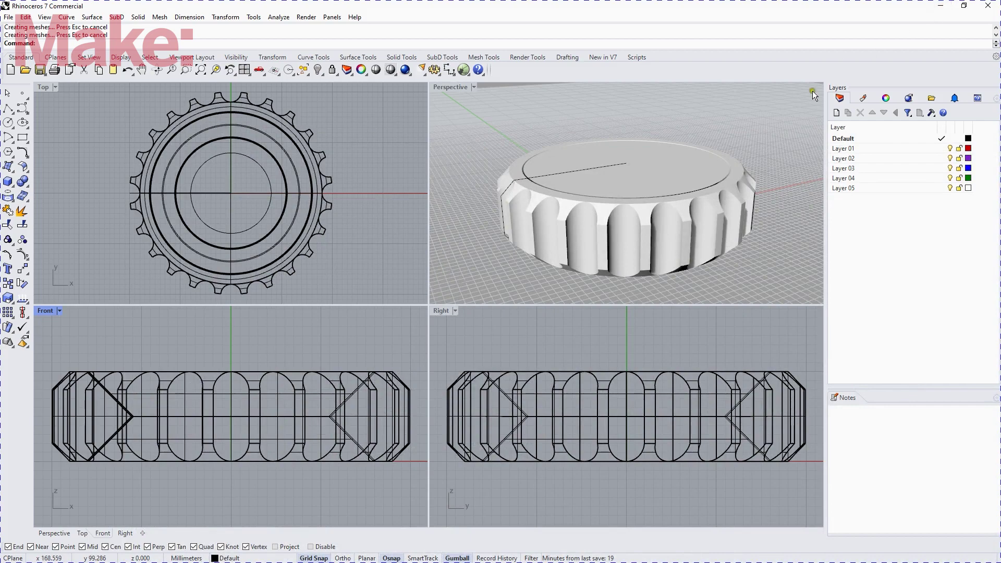
right_click_drag(711, 172, 689, 172)
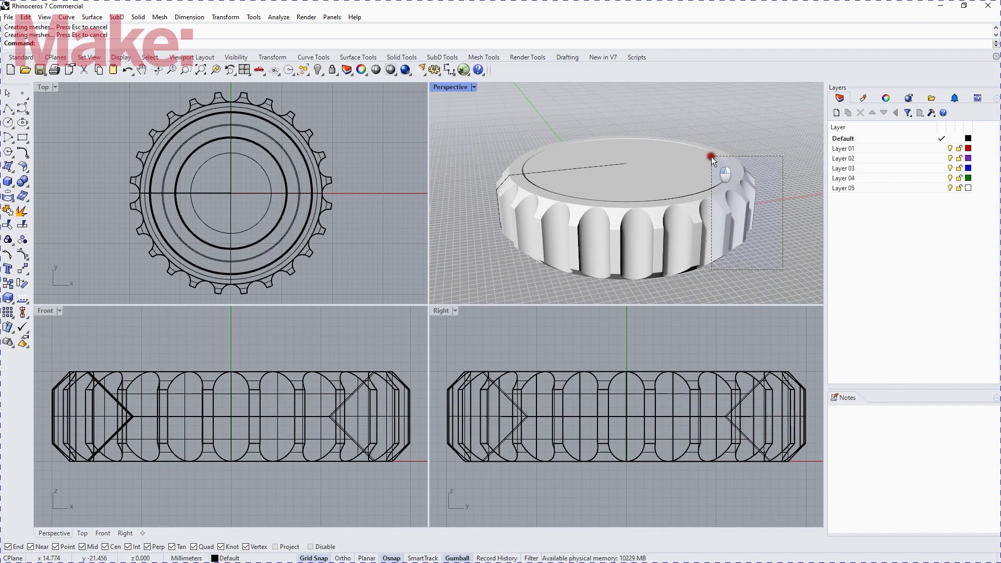
Step: Delete both coin polysurfaces to reveal the profile curves beneath them
left_click(712, 157)
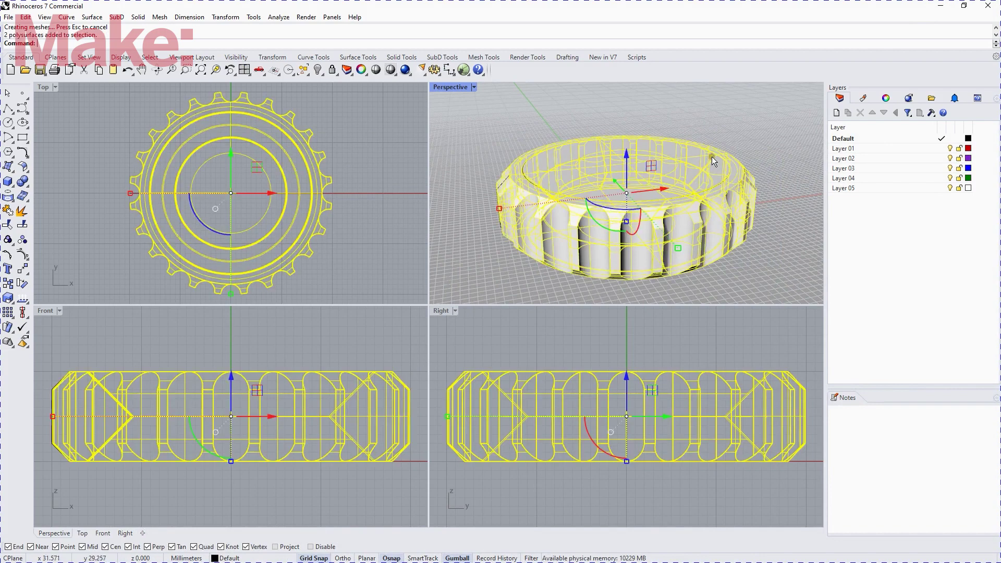
key("Delete")
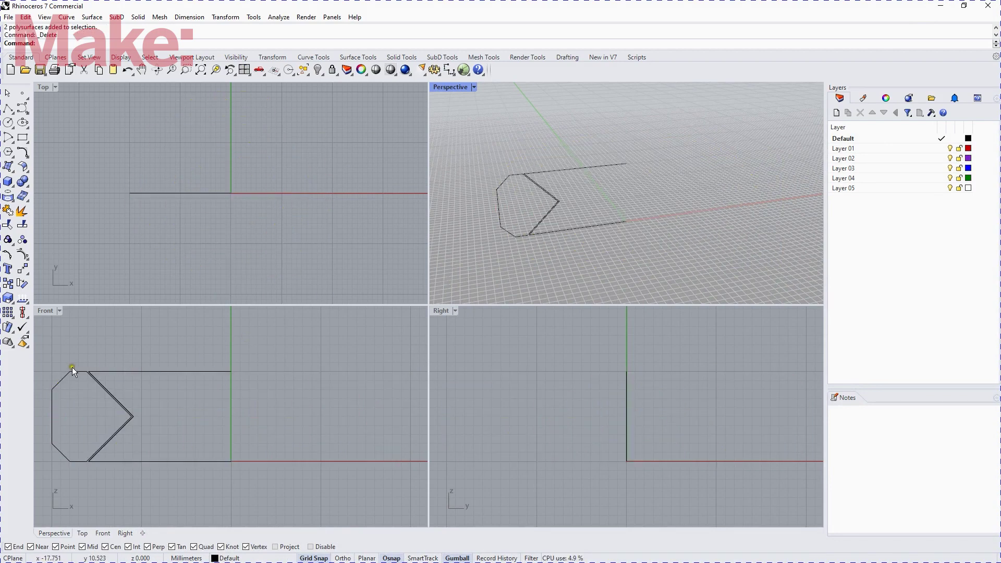
scroll(74, 386, "up", 4)
scroll(83, 383, "down", 1)
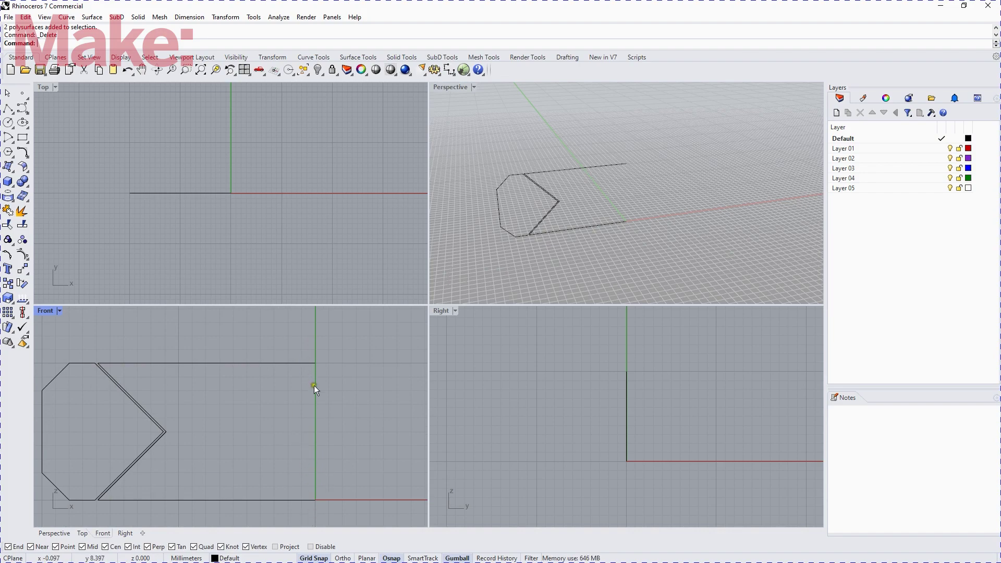
Step: Restore the deleted coin, deselect it, and orbit Perspective to a side view
key("ctrl+z")
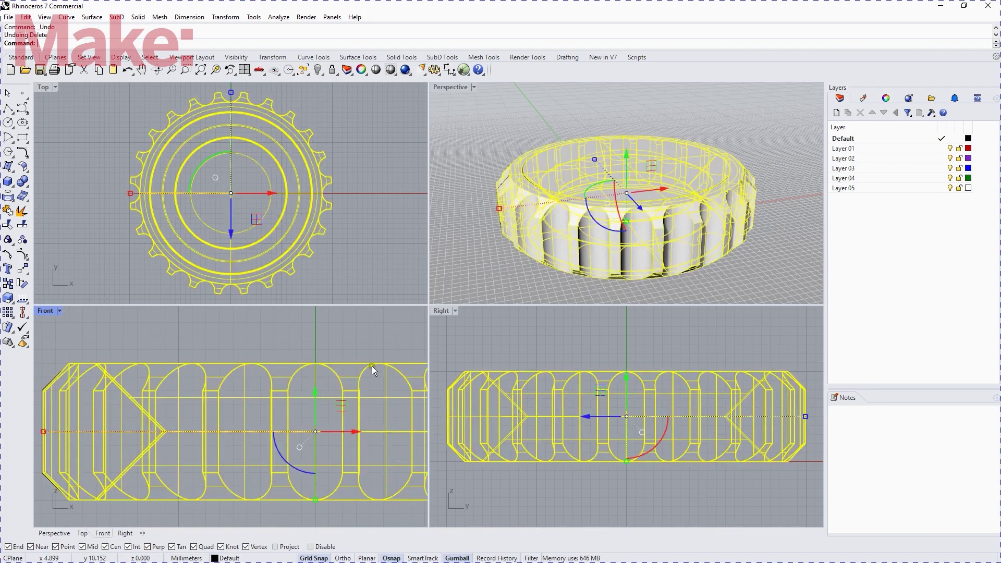
left_click(493, 269)
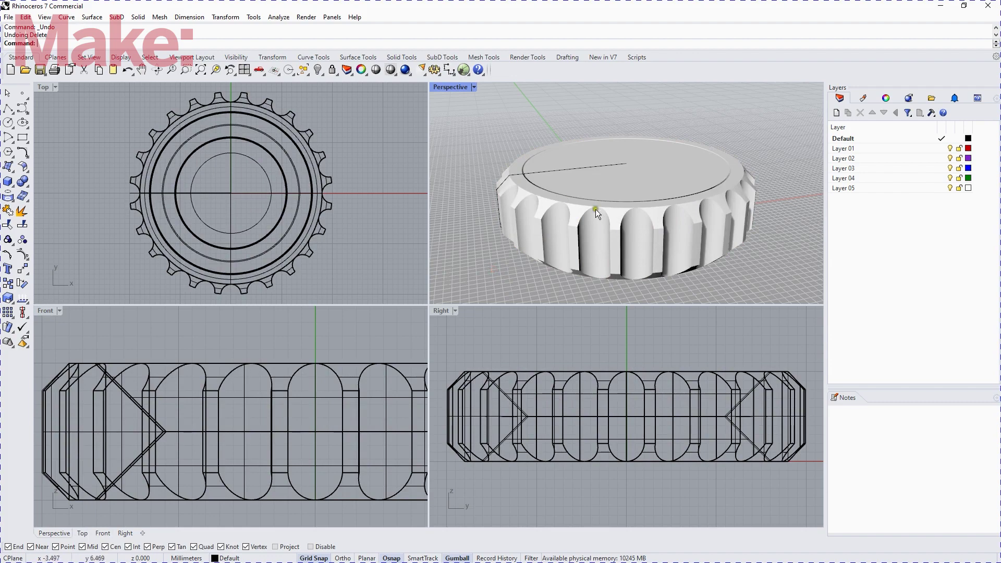
right_click_drag(596, 208, 591, 171)
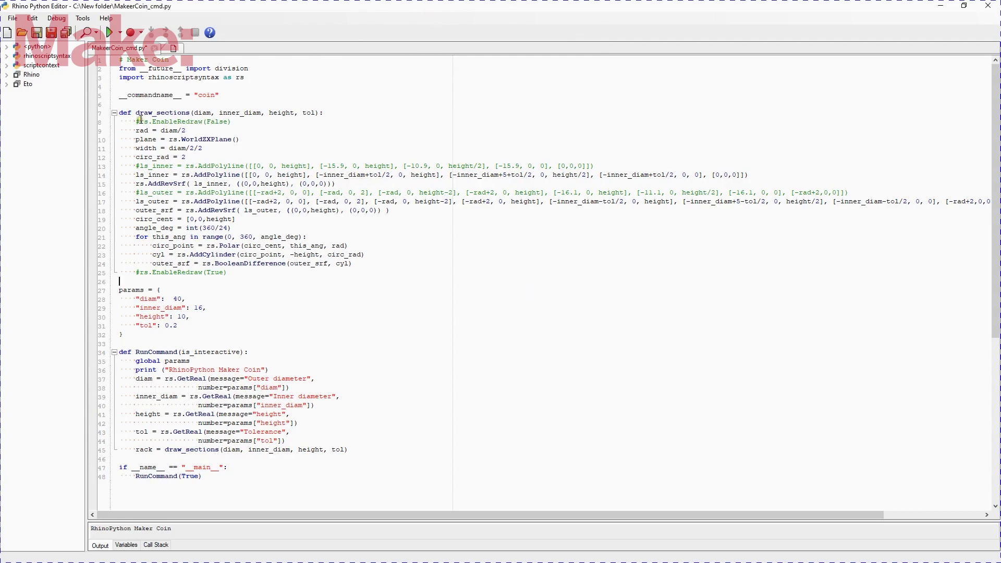
Step: Uncomment rs.EnableRedraw(False) on line 8 and rs.EnableRedraw(True) on line 25
left_click(141, 121)
key("BackSpace")
left_click(140, 273)
key("BackSpace")
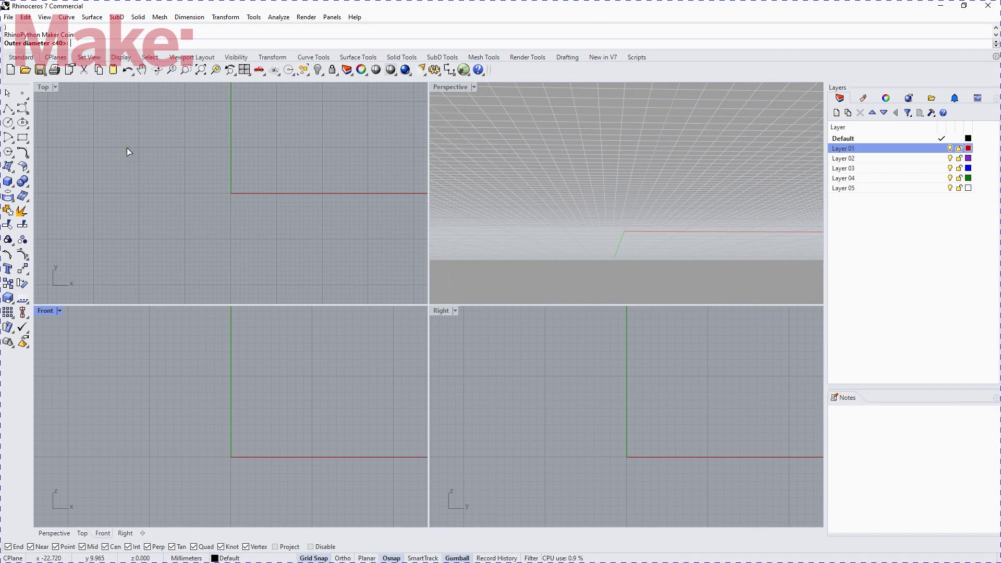
Step: Enter outer diameter 35, inner diameter 12, height 15 and tolerance 0.5 for the coin script
type("35")
key("Return")
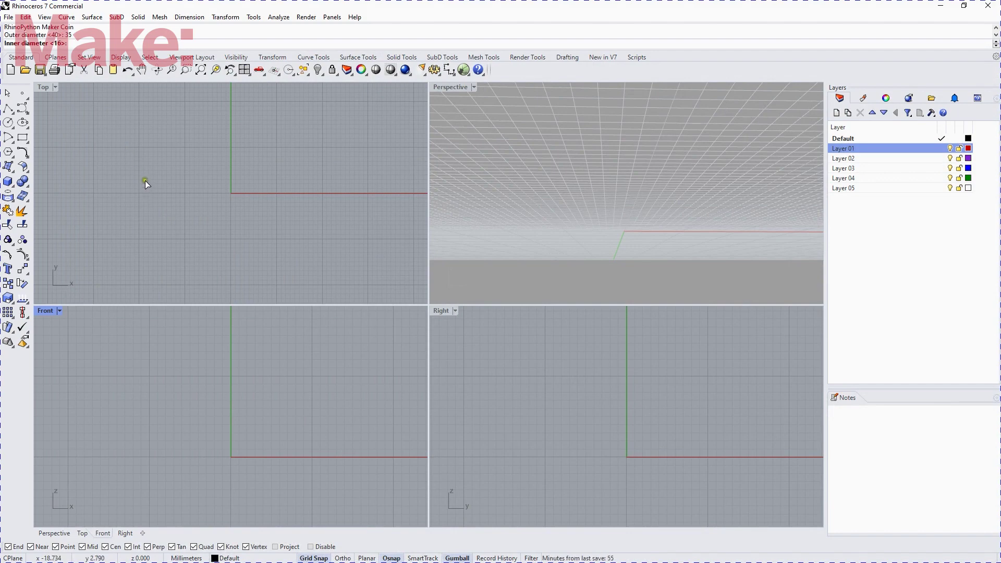
type("12")
key("Return")
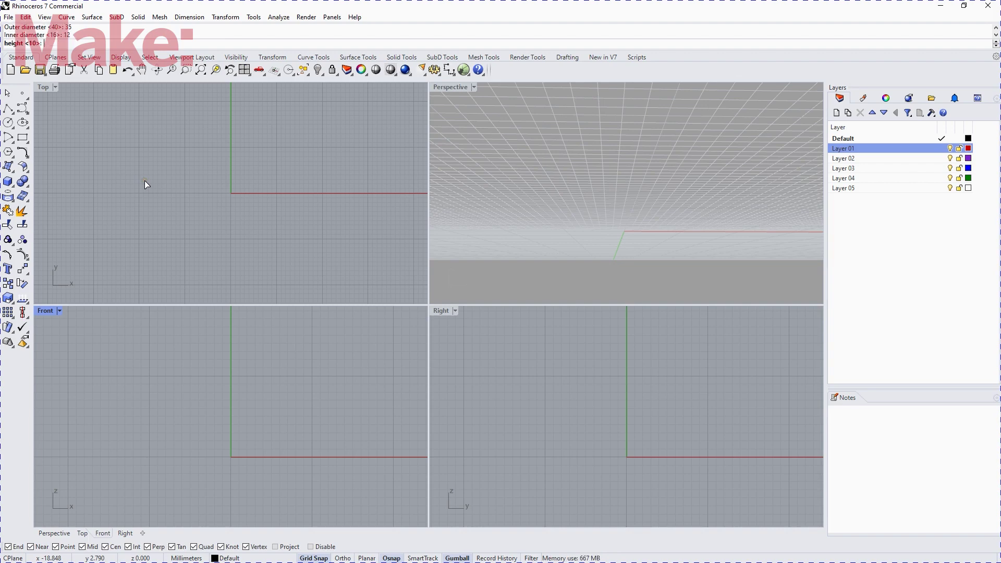
type("15")
key("Return")
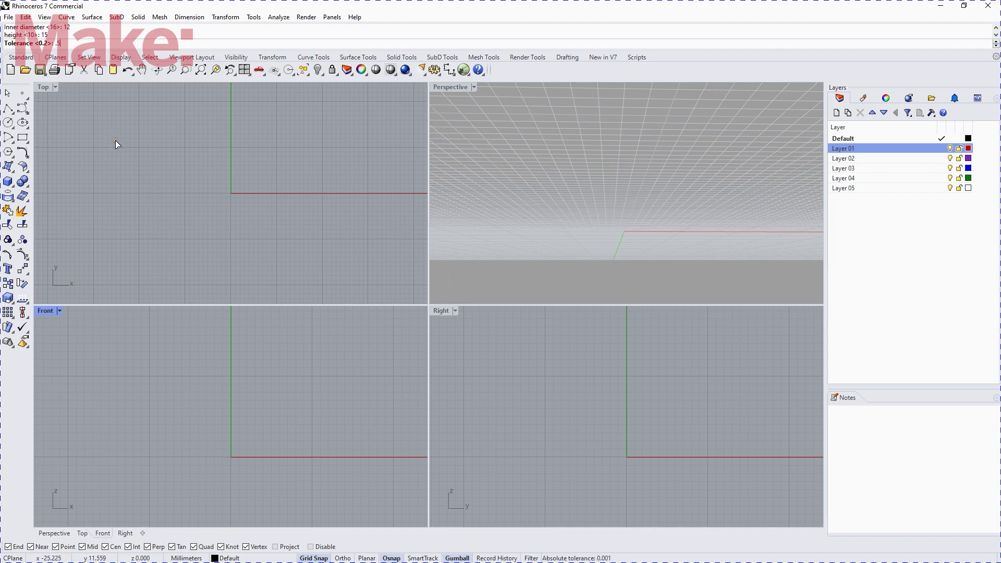
type(".5")
key("Return")
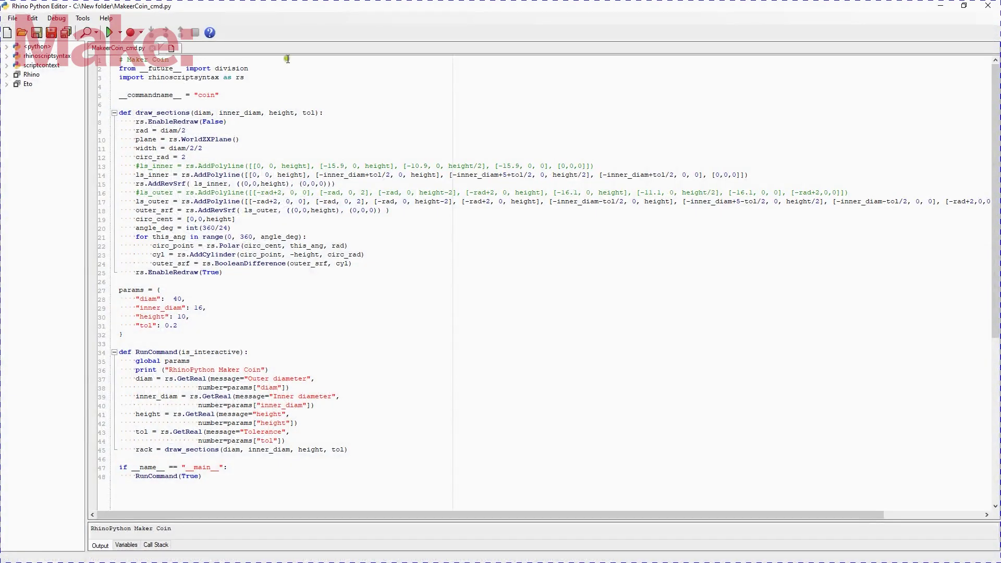
Step: Minimize the Python Editor and select the new coin from an overhead Perspective view
left_click(942, 11)
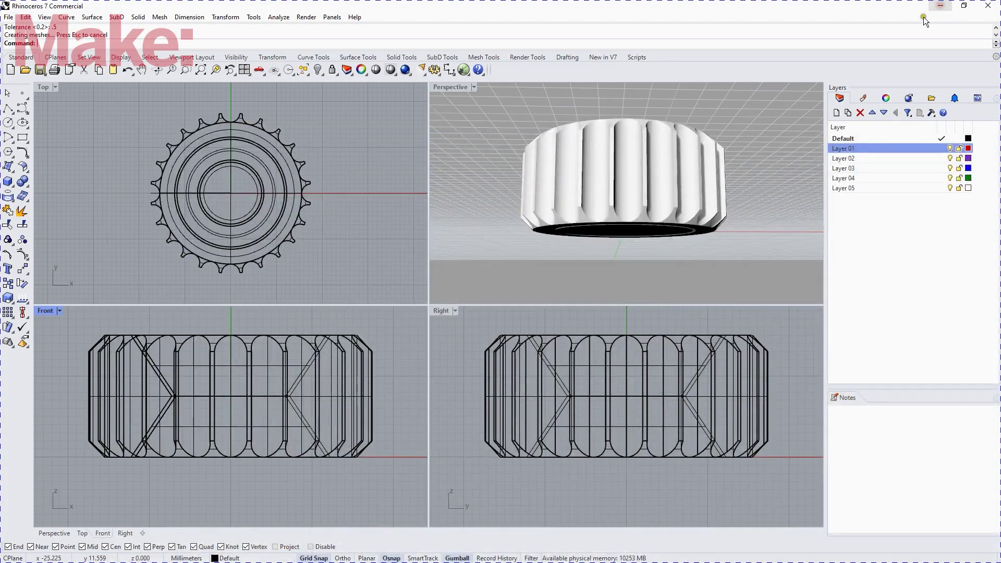
right_click_drag(673, 136, 678, 203)
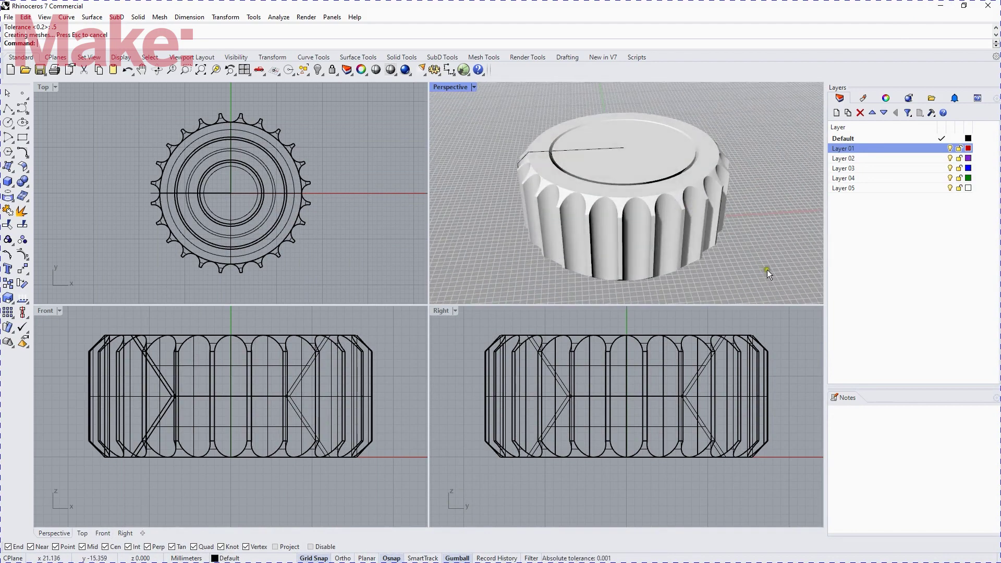
left_click_drag(767, 270, 685, 123)
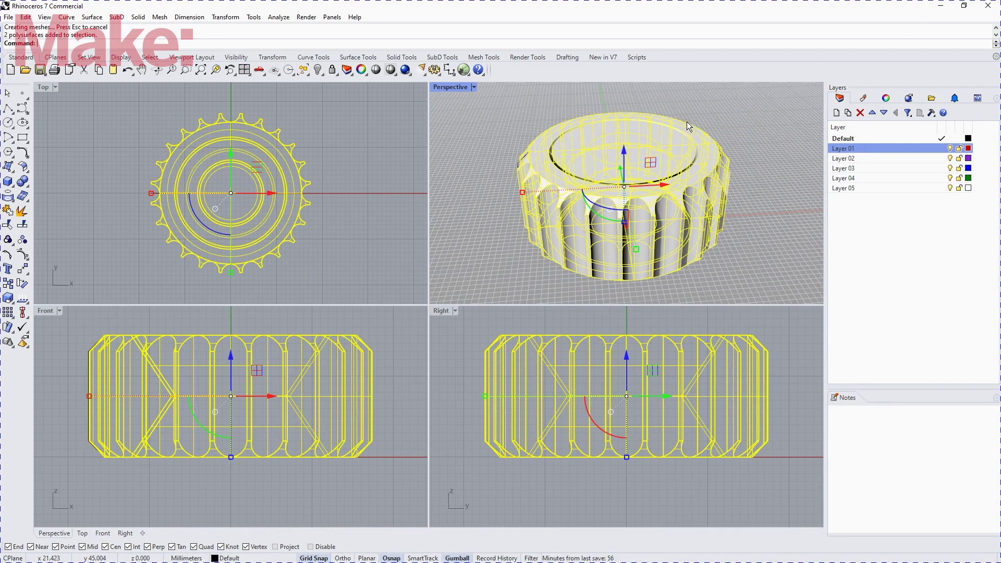
Step: Delete the coin to inspect its profile curves in Front, then restore and deselect it
key("Delete")
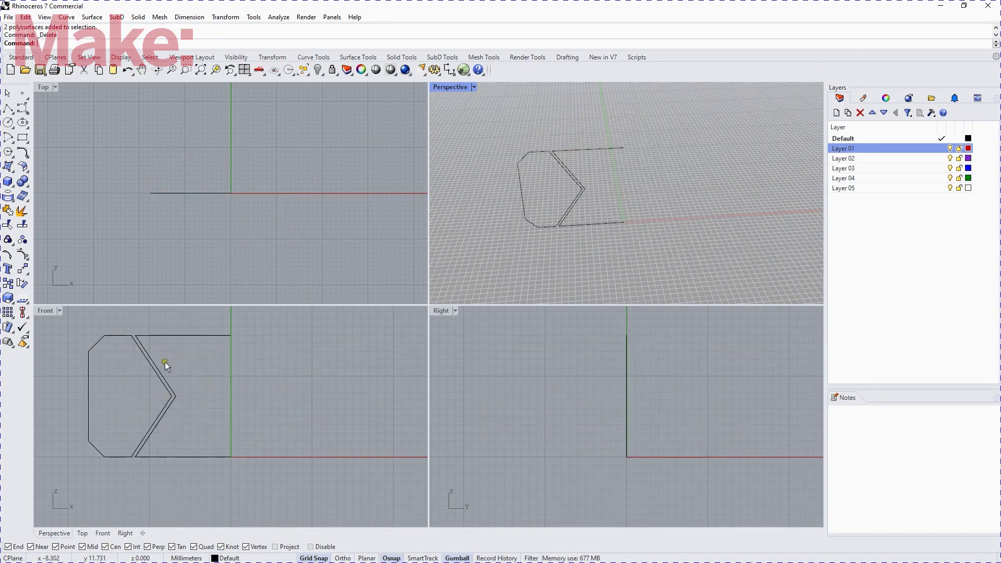
scroll(143, 364, "up", 3)
right_click_drag(143, 364, 233, 367)
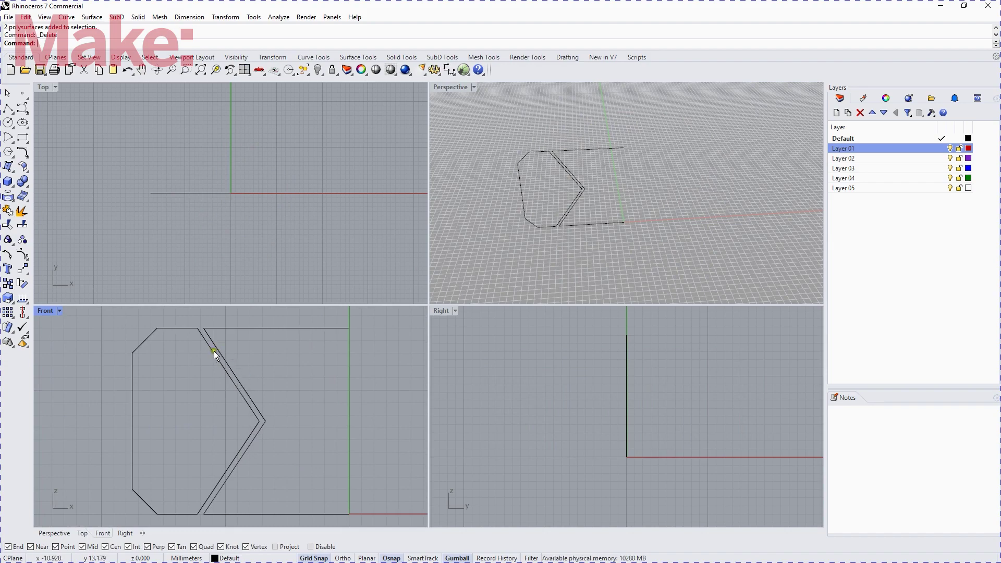
key("ctrl+z")
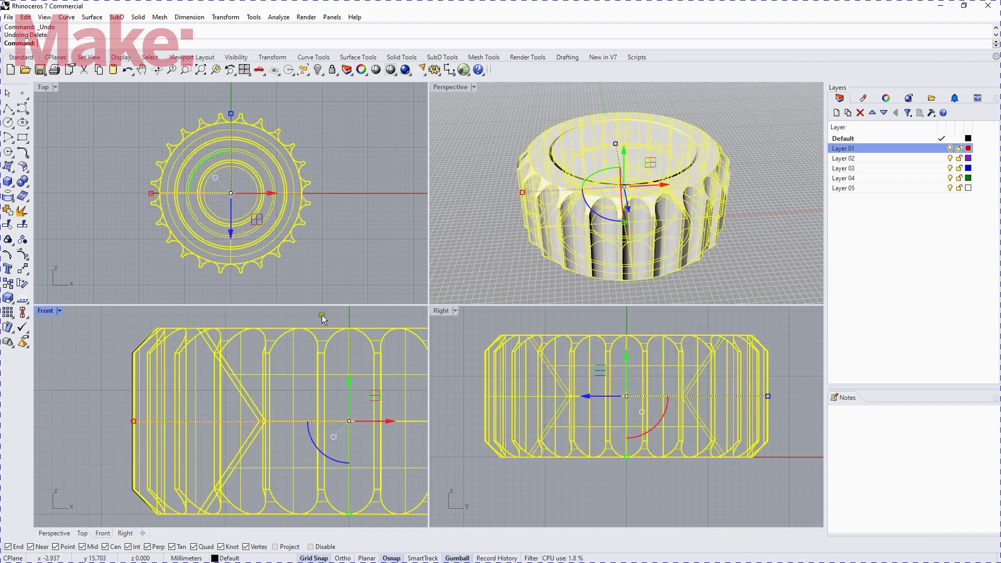
left_click(467, 218)
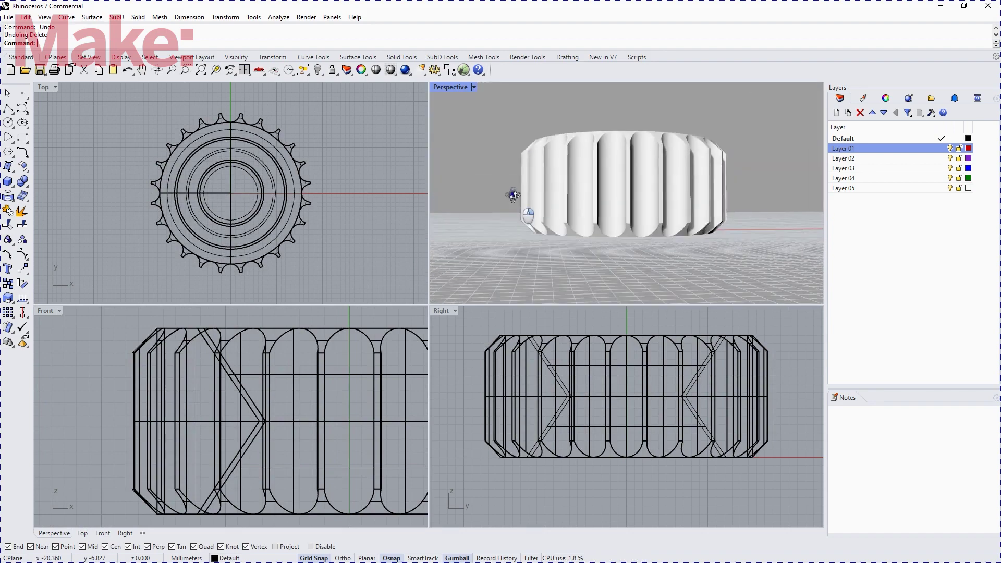